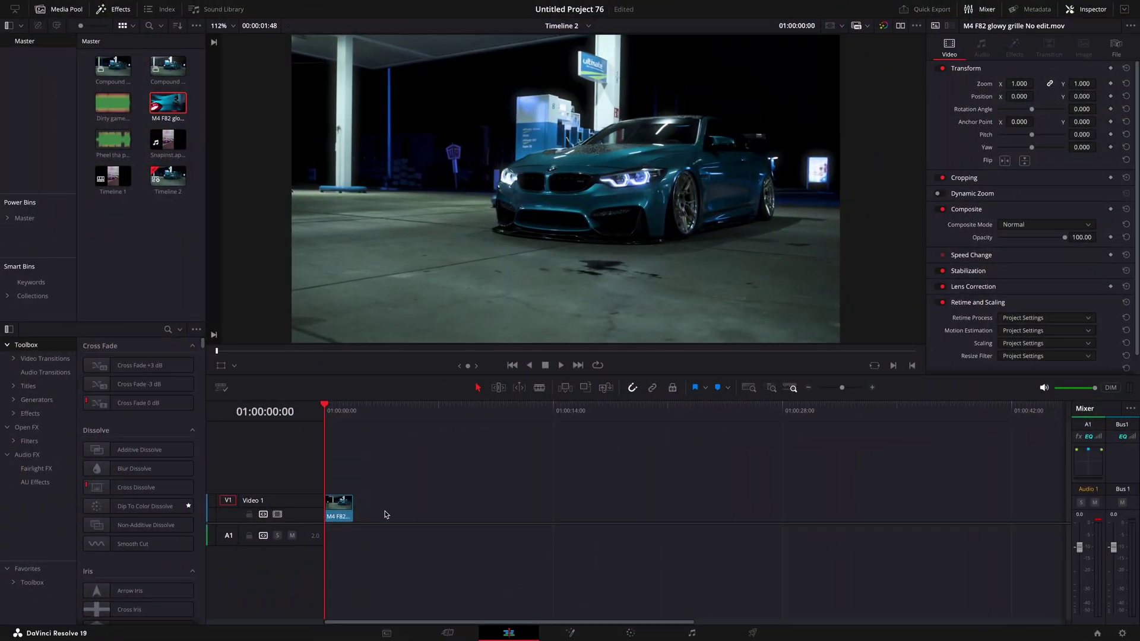
# Outline the right-hand kidney grille with a curve window on the clip's first frame in the Color page
pyautogui.click(634, 633)
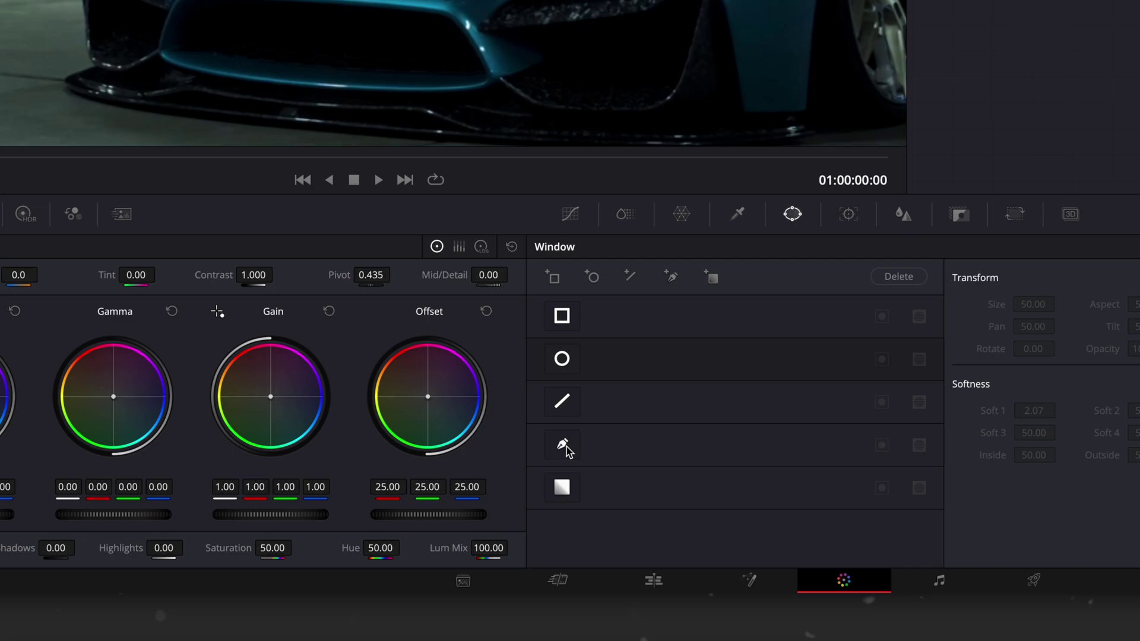
pyautogui.click(564, 446)
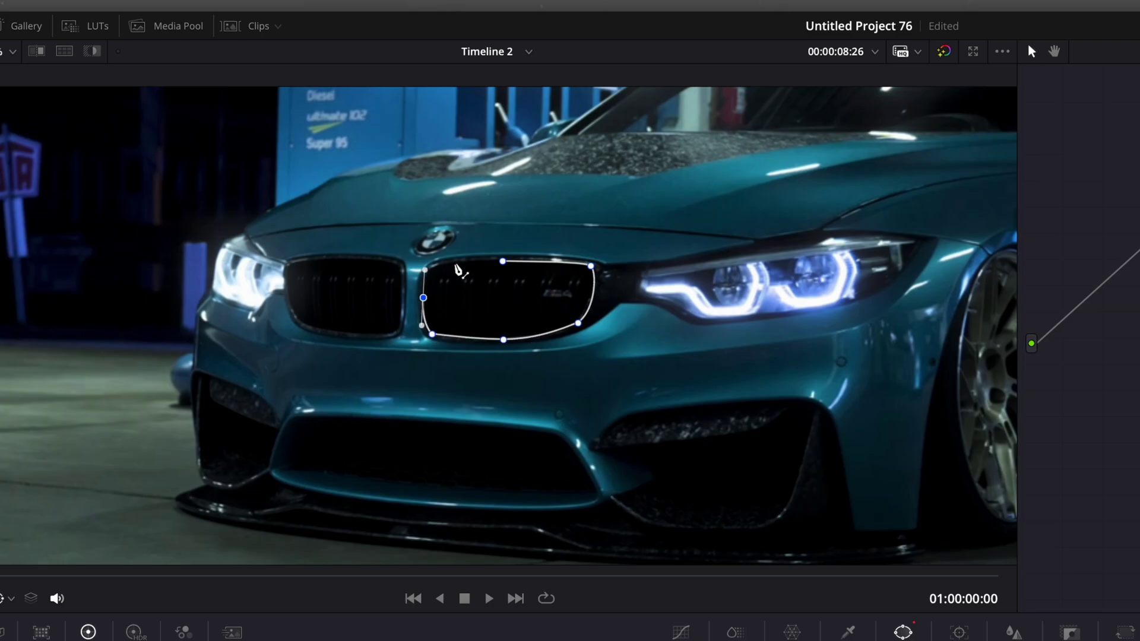
pyautogui.click(503, 261)
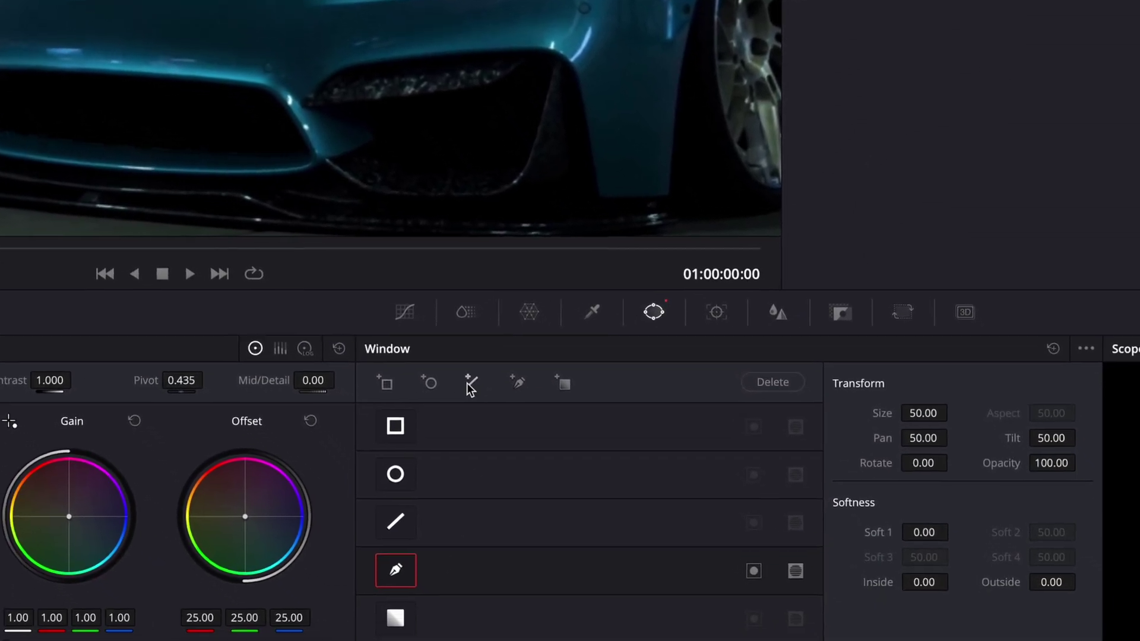
# Add a second curve window and outline the left-hand kidney grille with it
pyautogui.click(518, 383)
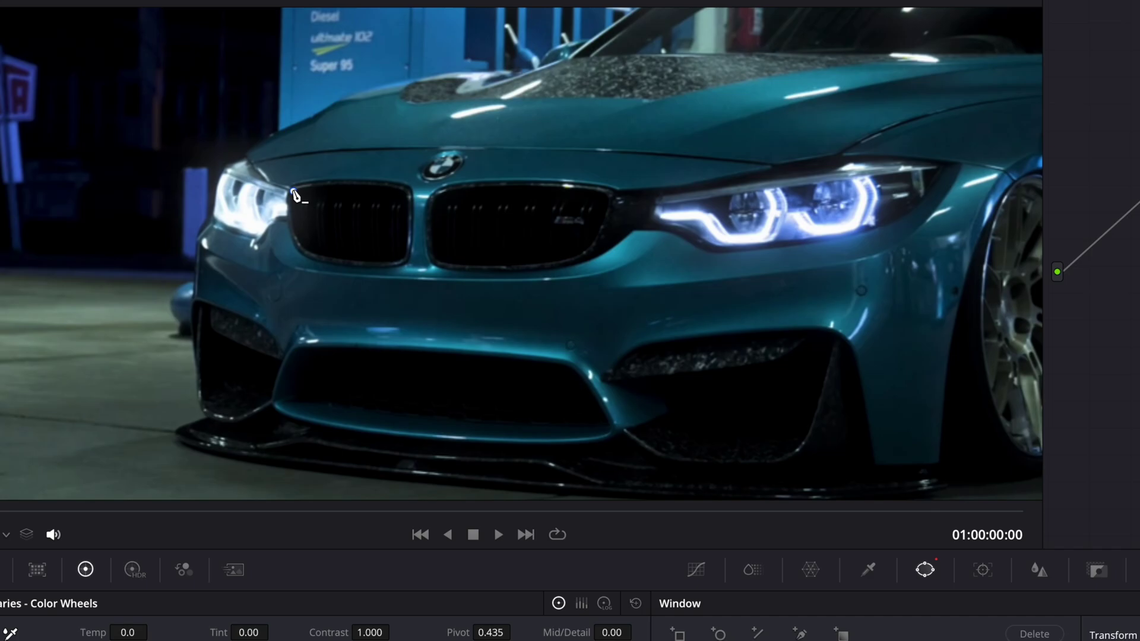
pyautogui.click(302, 211)
pyautogui.moveTo(357, 202); pyautogui.dragTo(381, 203)
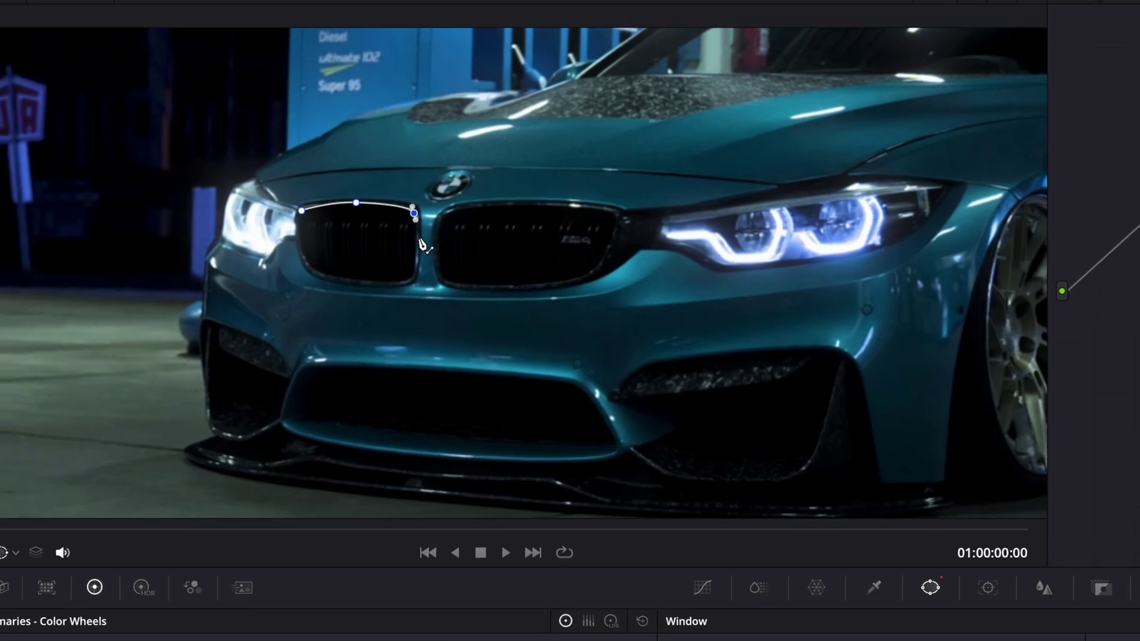
pyautogui.click(301, 211)
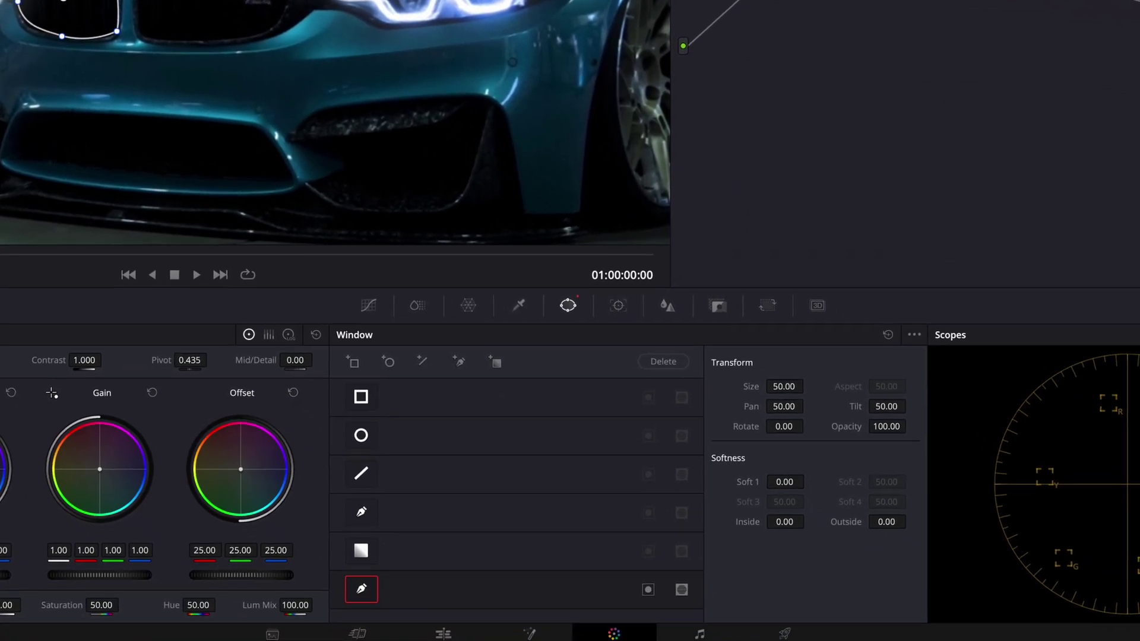
# Track the left grille window forward and in reverse, and correct its outline in Frame mode at the clip's end
pyautogui.click(605, 305)
pyautogui.click(415, 361)
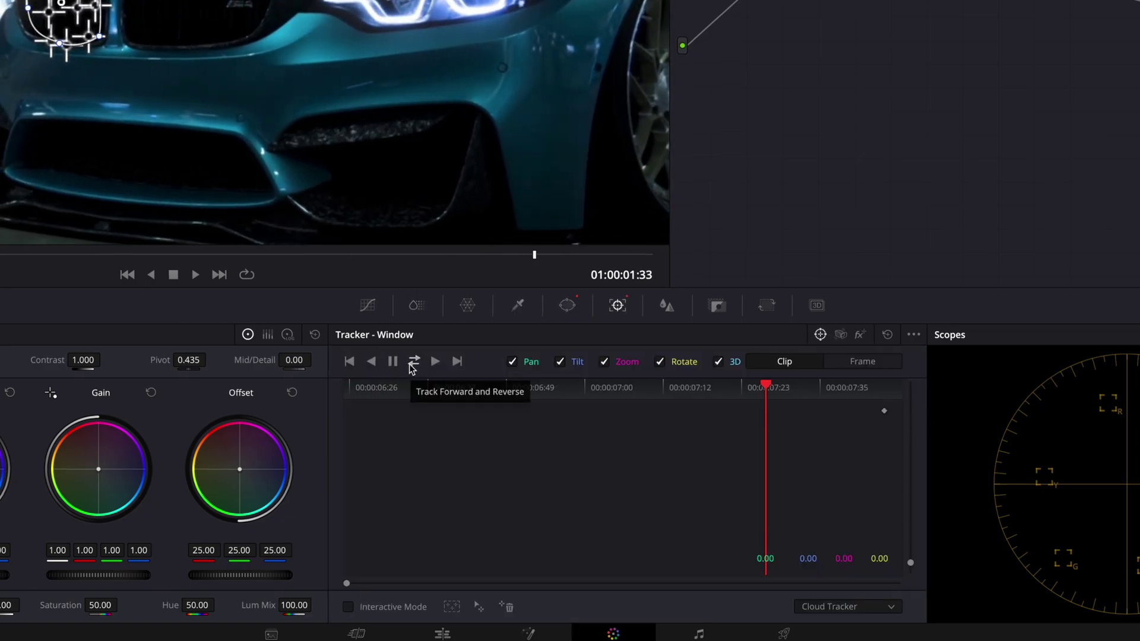
pyautogui.click(619, 328)
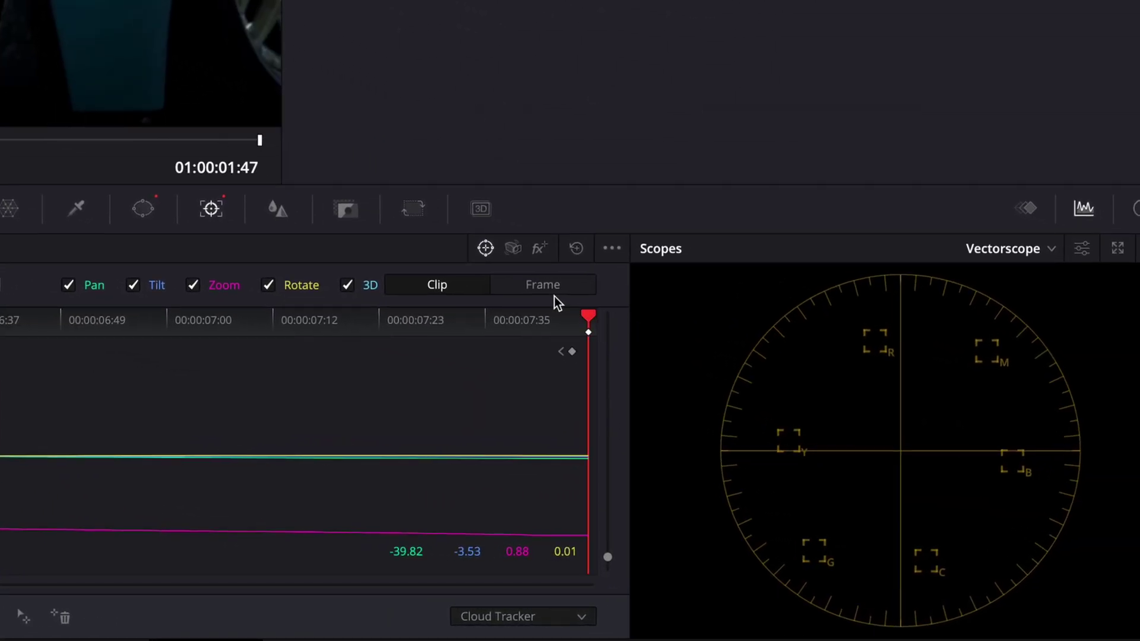
pyautogui.click(587, 299)
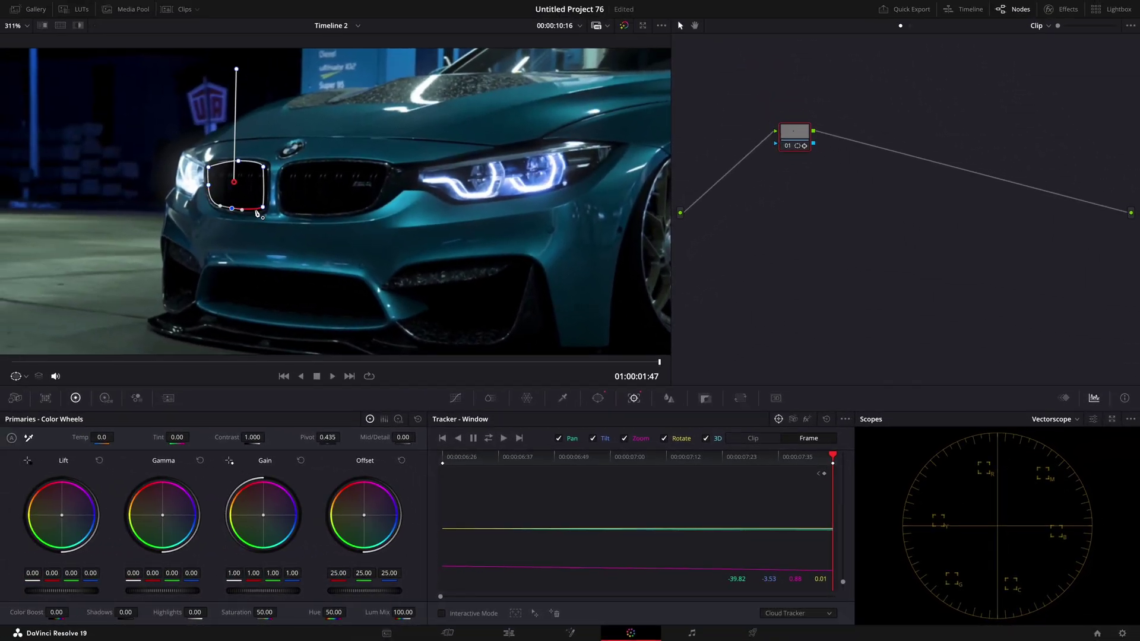
# Disable the left grille window, enable the right grille window and track it forward and in reverse
pyautogui.click(598, 398)
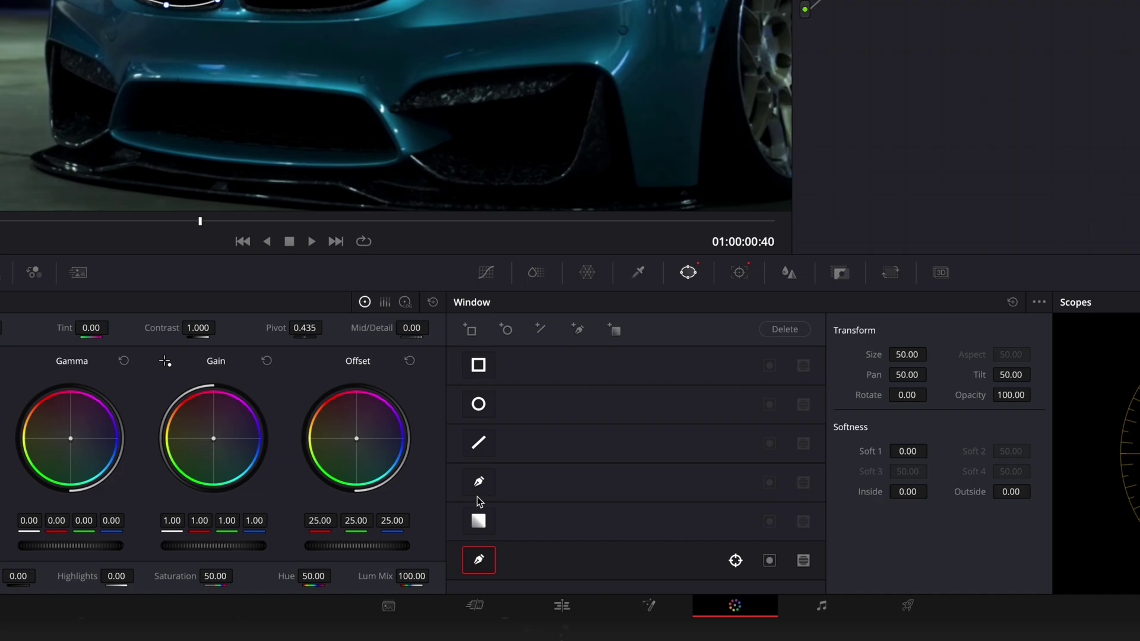
pyautogui.click(478, 483)
pyautogui.click(482, 563)
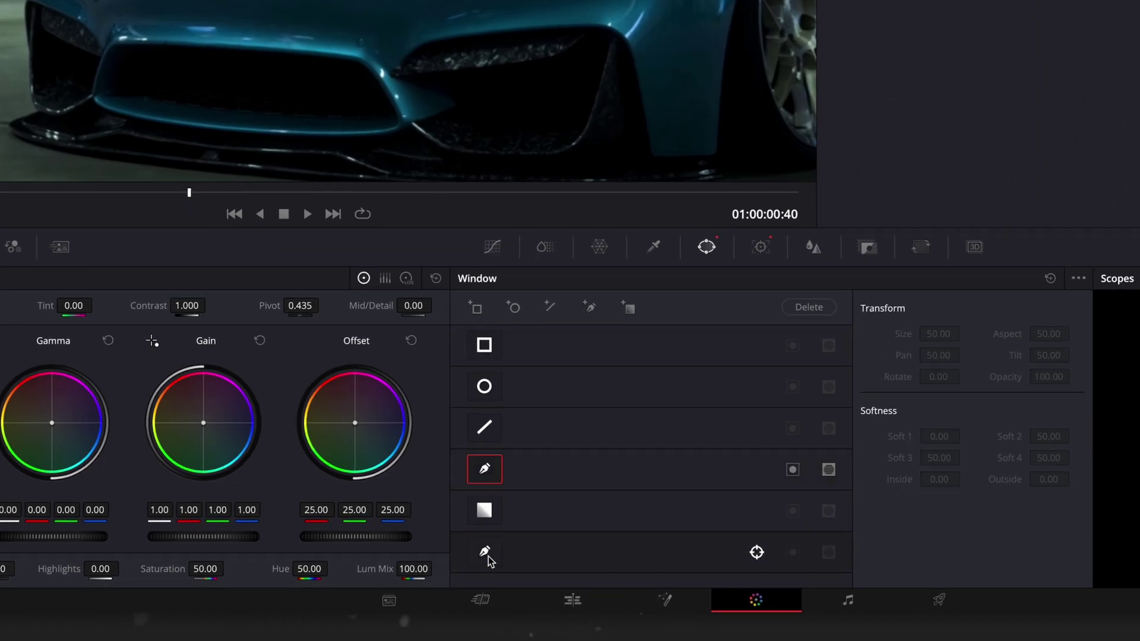
pyautogui.click(759, 247)
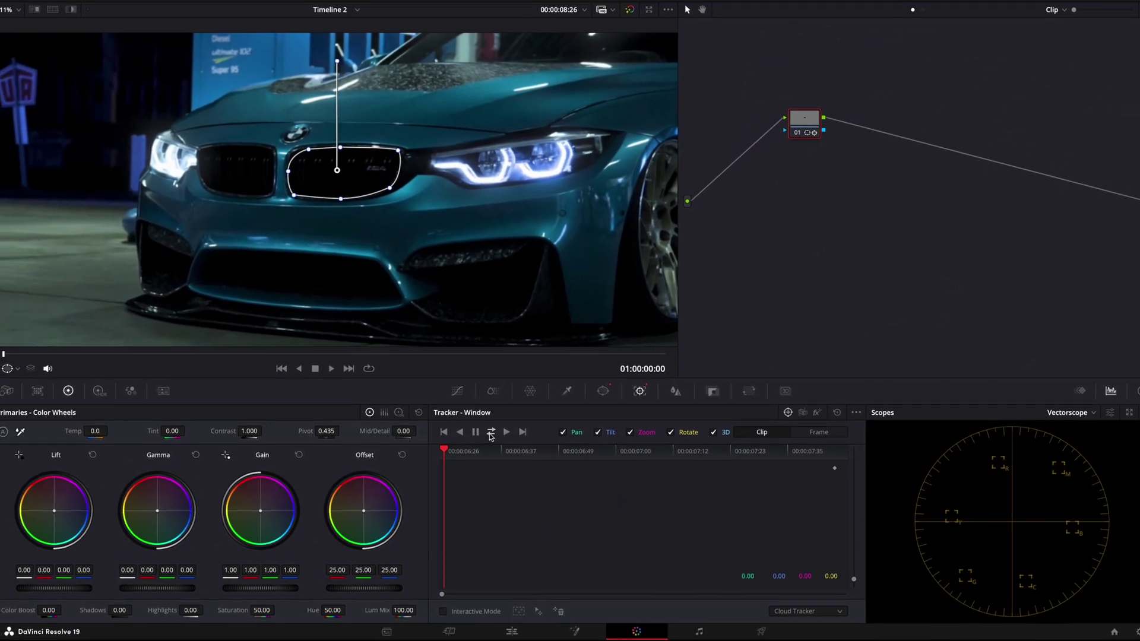
pyautogui.click(509, 388)
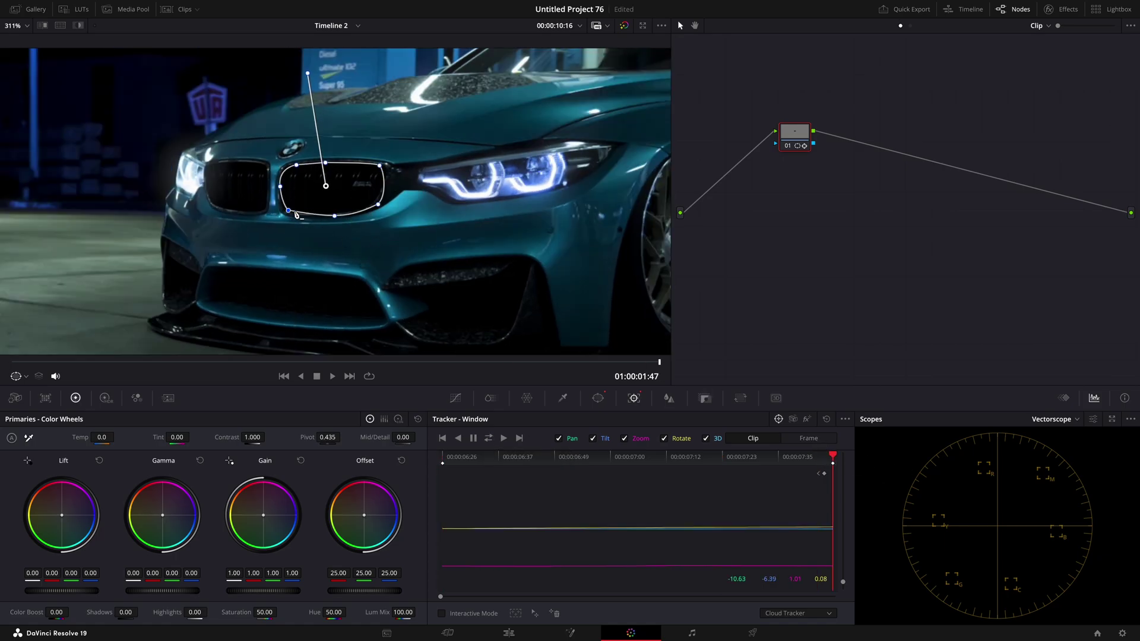
# Enable both grille windows and connect node 01's alpha to a new alpha output in the node graph
pyautogui.click(598, 398)
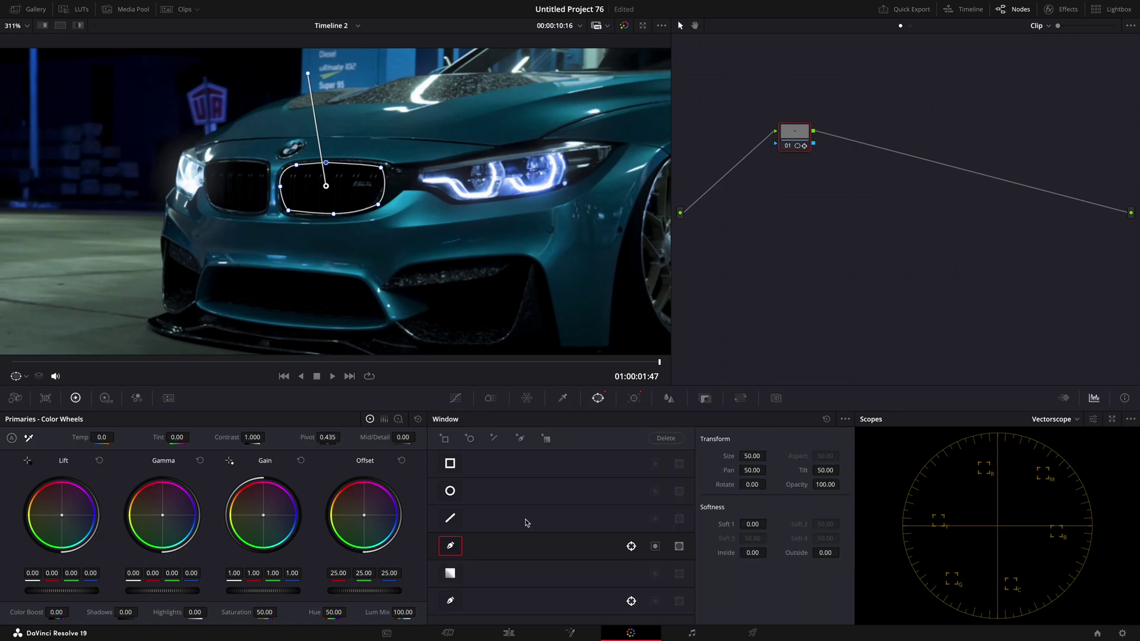
pyautogui.rightClick(849, 167)
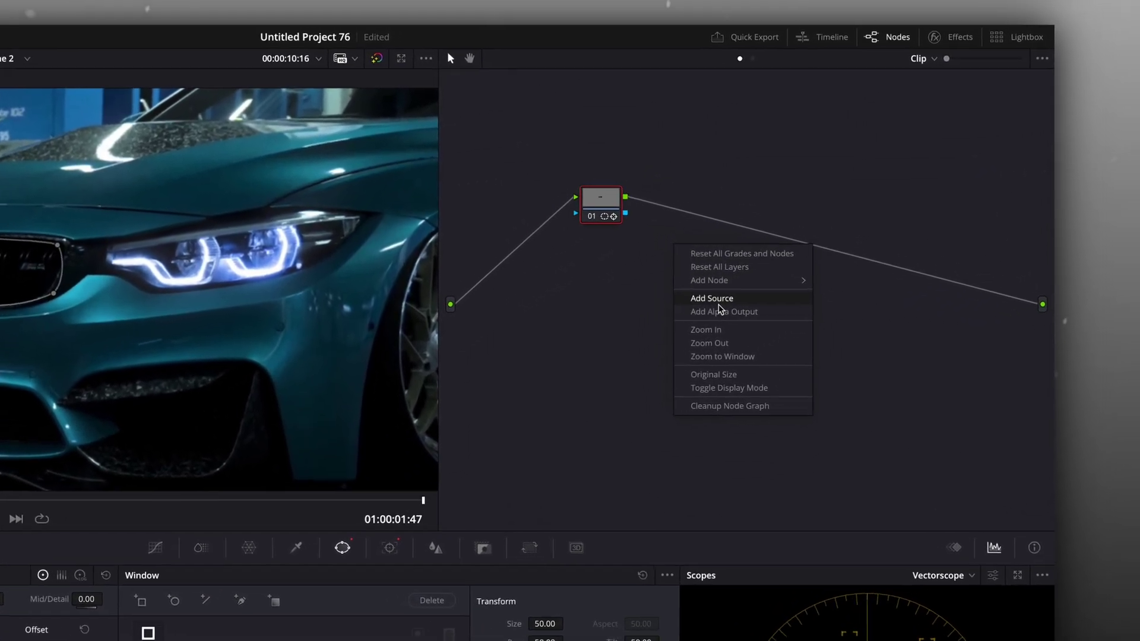
pyautogui.click(719, 310)
pyautogui.moveTo(625, 212); pyautogui.dragTo(1043, 329)
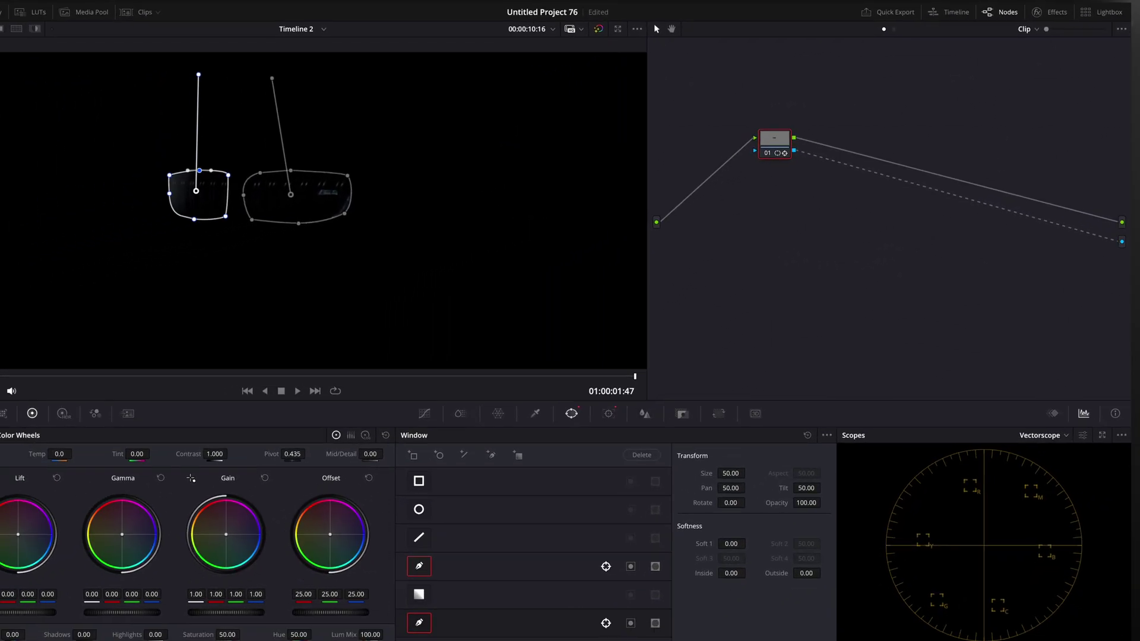
# Duplicate the clip onto Video 2 in the Edit page and turn off both grille windows on the Video 1 clip
pyautogui.click(532, 630)
pyautogui.moveTo(340, 503); pyautogui.dragTo(344, 487)
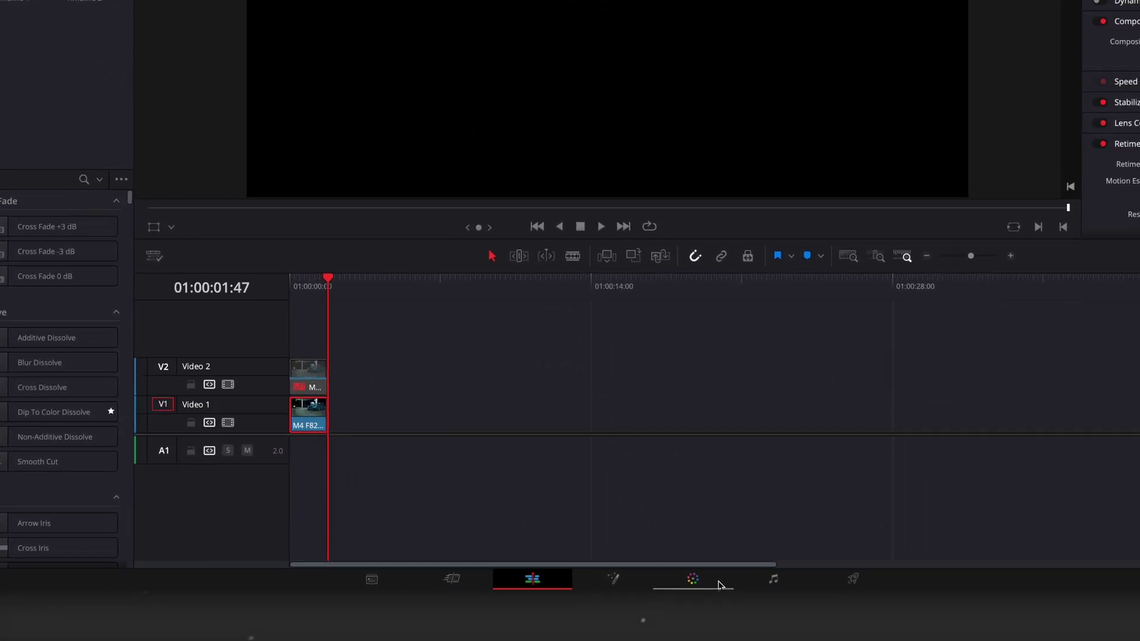
pyautogui.click(869, 609)
pyautogui.click(314, 430)
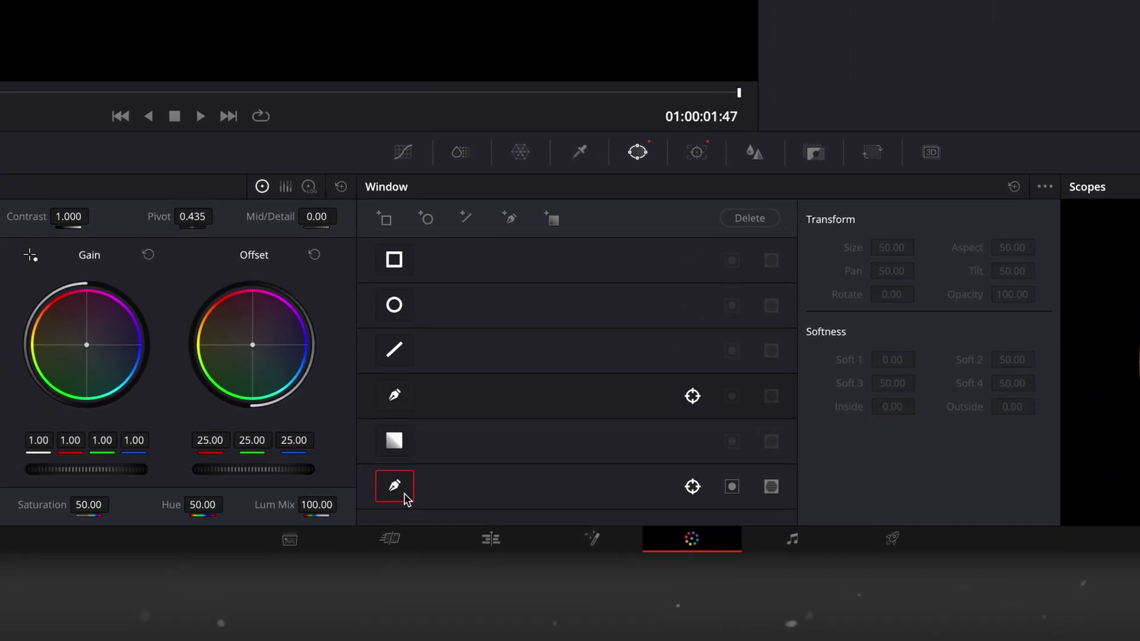
pyautogui.click(319, 510)
pyautogui.click(395, 550)
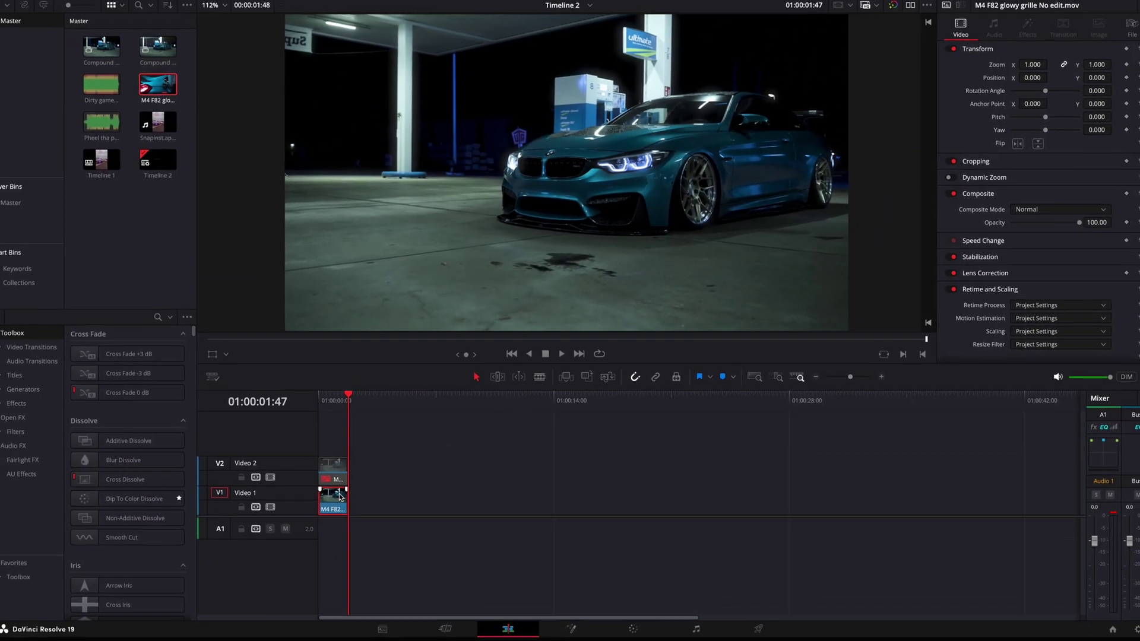
# Turn the Video 2 clip into a new compound clip and open it in the Fusion page
pyautogui.click(341, 410)
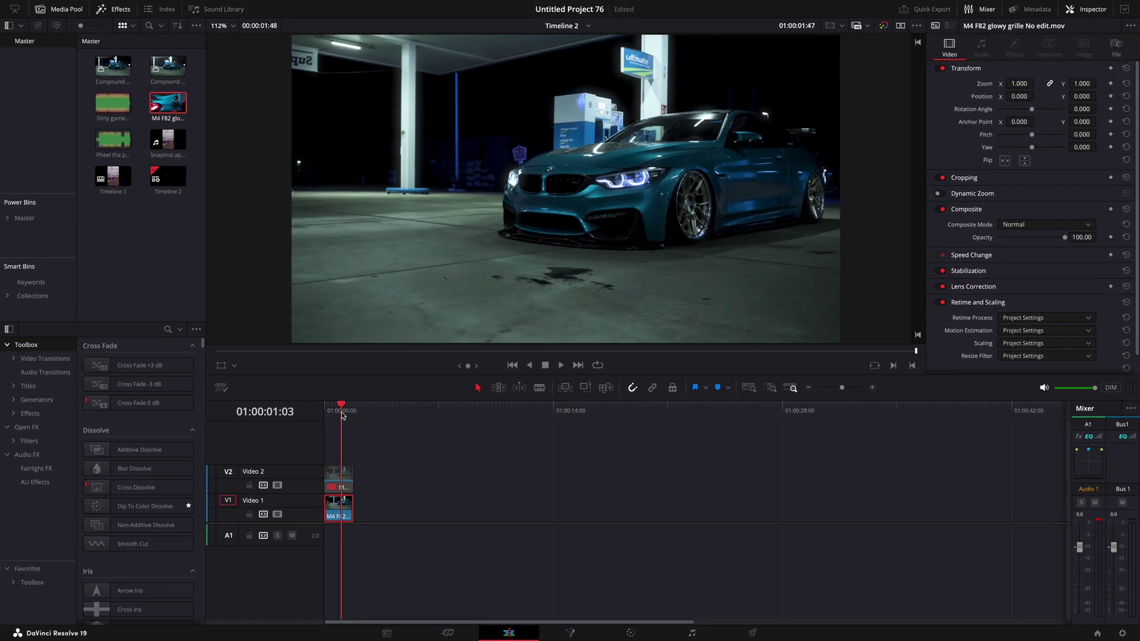
pyautogui.rightClick(347, 475)
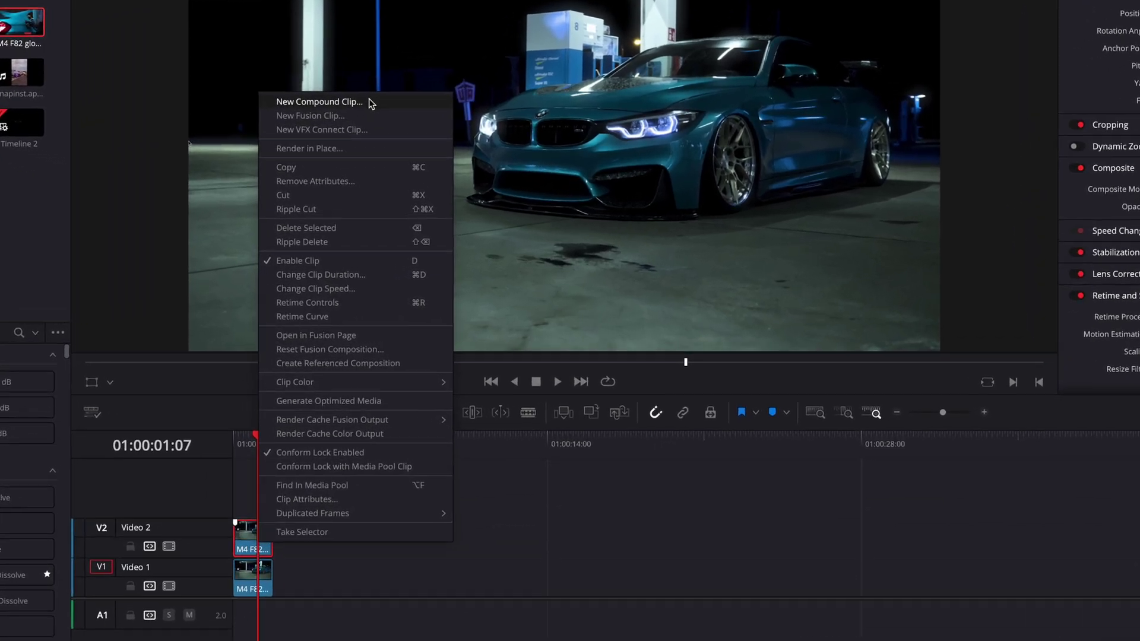
pyautogui.click(403, 160)
pyautogui.click(655, 360)
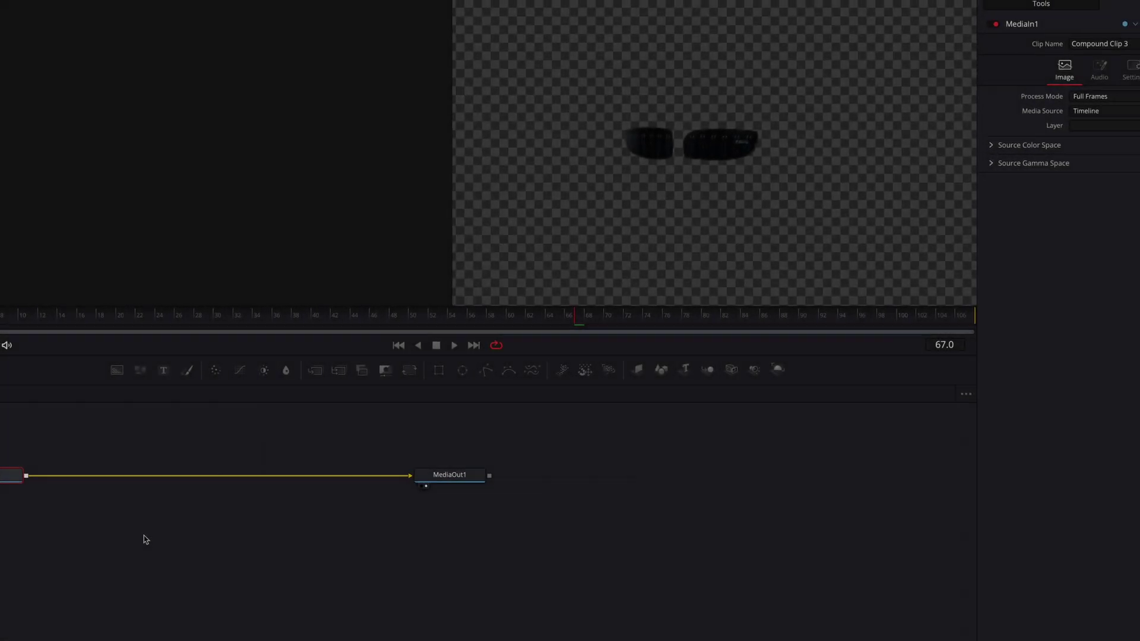
# Add a Glow (Glo) tool between MediaIn1 and MediaOut1
pyautogui.hotkey('shift', 'space')
pyautogui.write('glow')
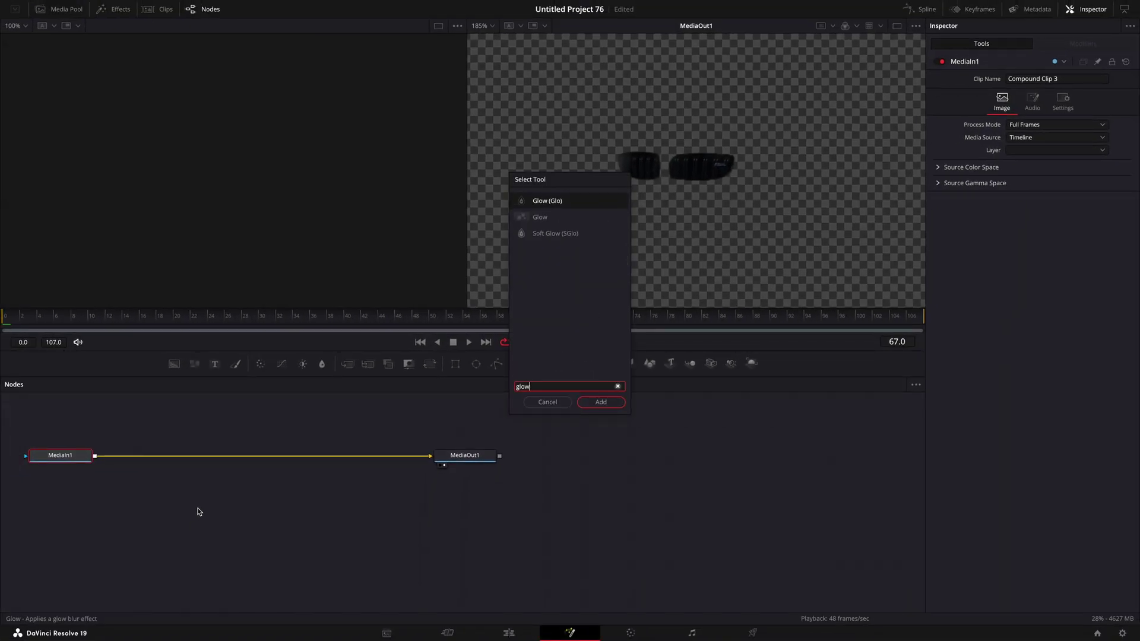
pyautogui.press('Return')
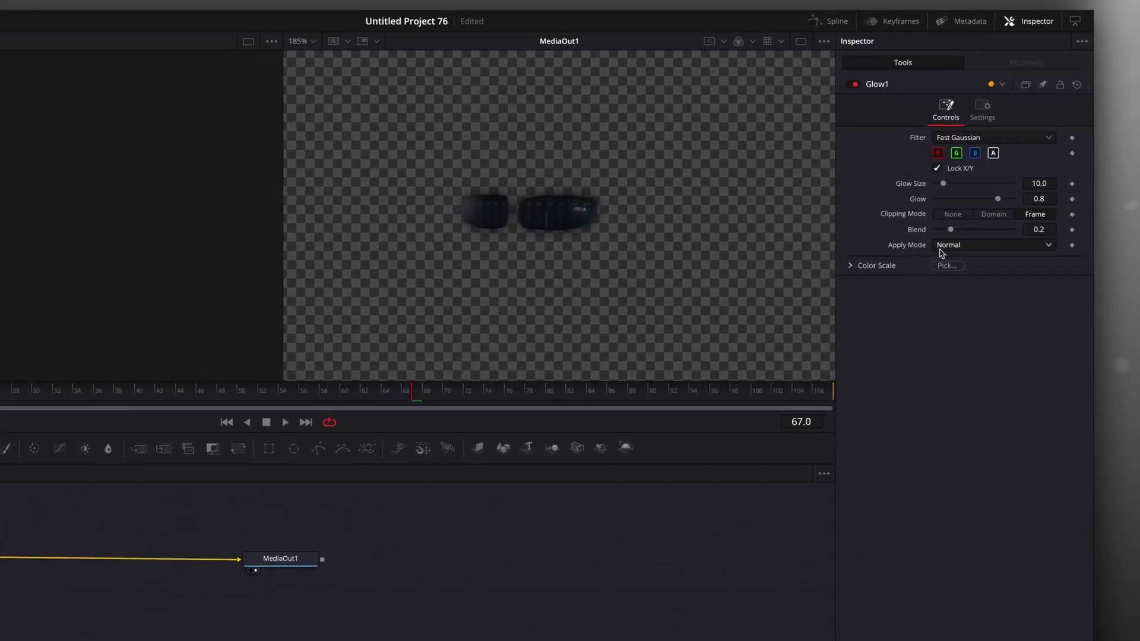
# Set the glow's apply mode to Threshold, its glow amount to 0.99 and its glow size to 0.0
pyautogui.click(1022, 195)
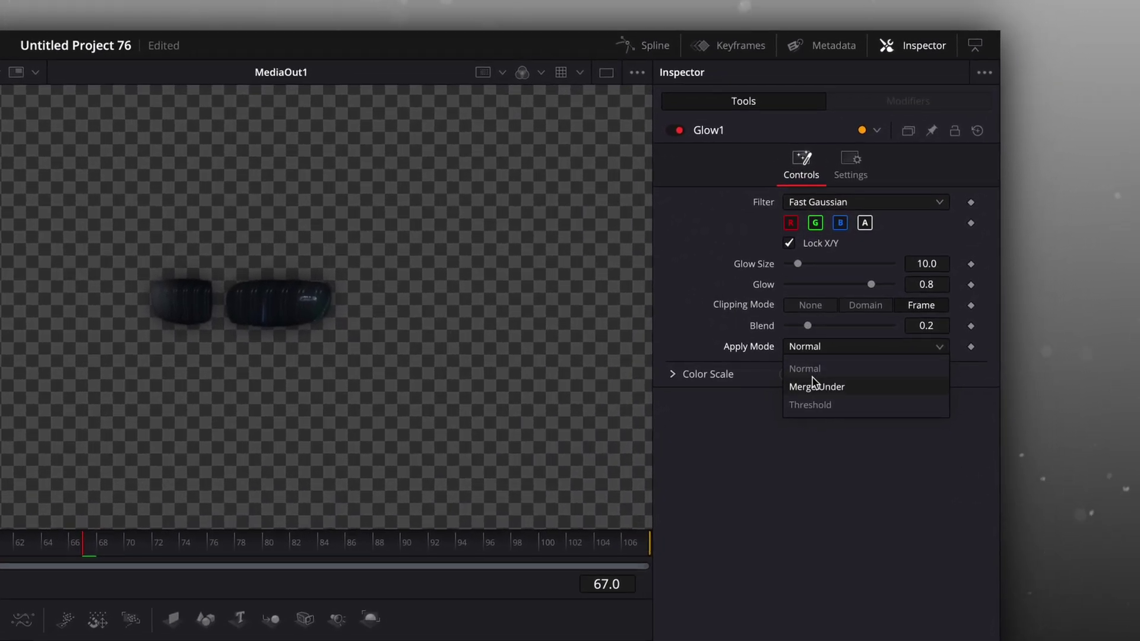
pyautogui.click(813, 406)
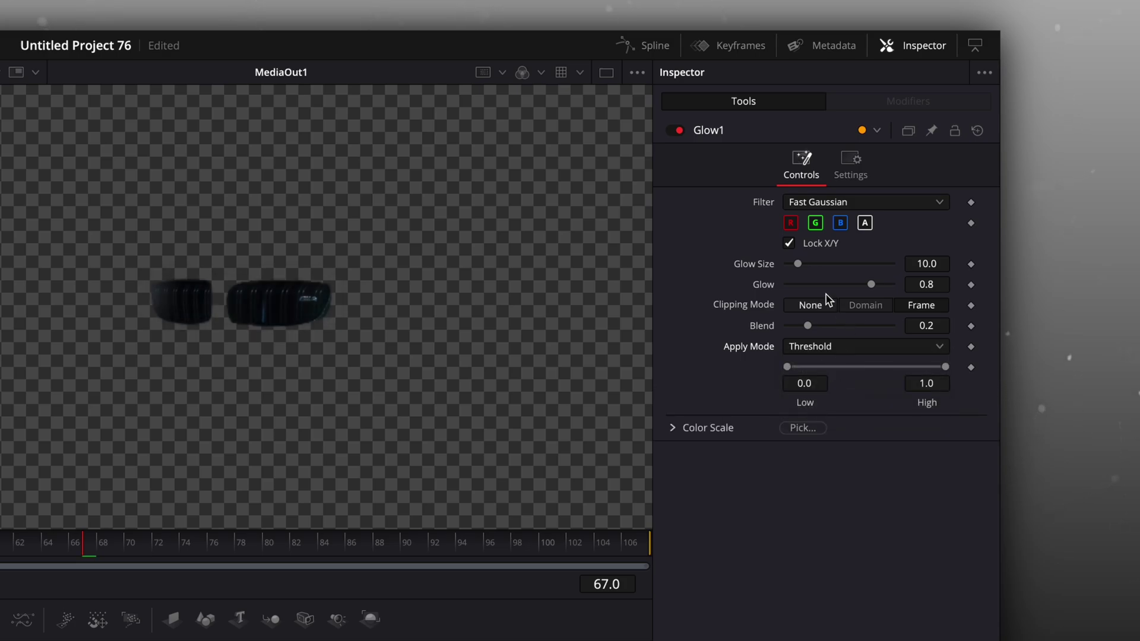
pyautogui.moveTo(872, 289)
pyautogui.mouseDown()
pyautogui.moveTo(903, 287)
pyautogui.moveTo(890, 284)
pyautogui.mouseUp()
pyautogui.moveTo(797, 264); pyautogui.dragTo(774, 273)
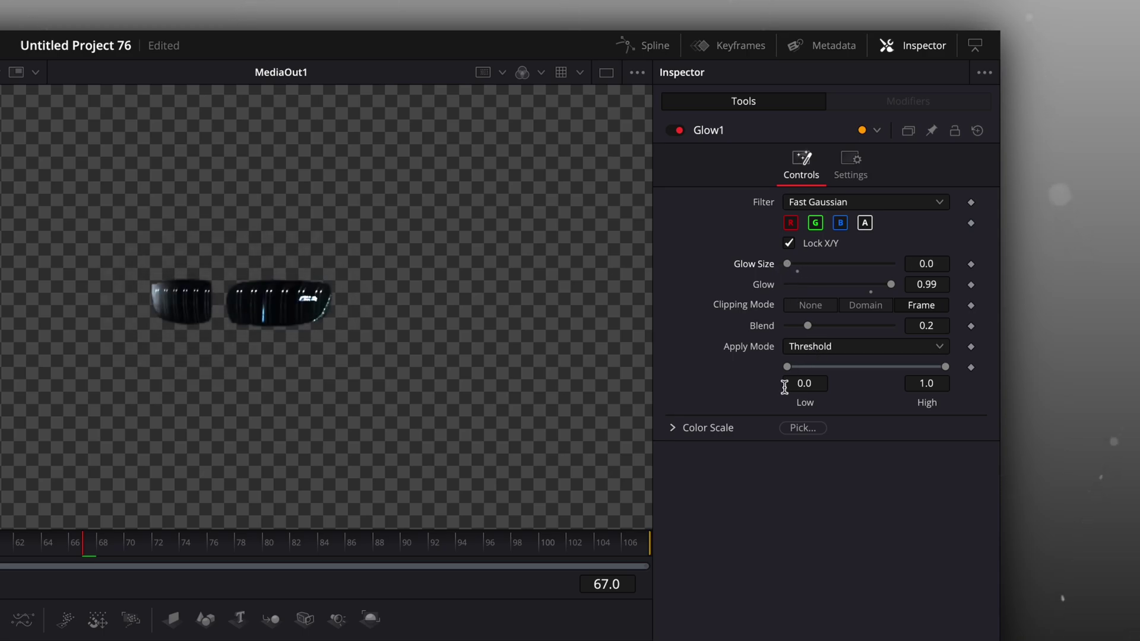
# Tint the glow cyan with red scale 0.126, green 2.0, blue 2.0 and alpha 0.0, and set glow size to 0.5
pyautogui.click(676, 429)
pyautogui.moveTo(839, 449); pyautogui.dragTo(905, 479)
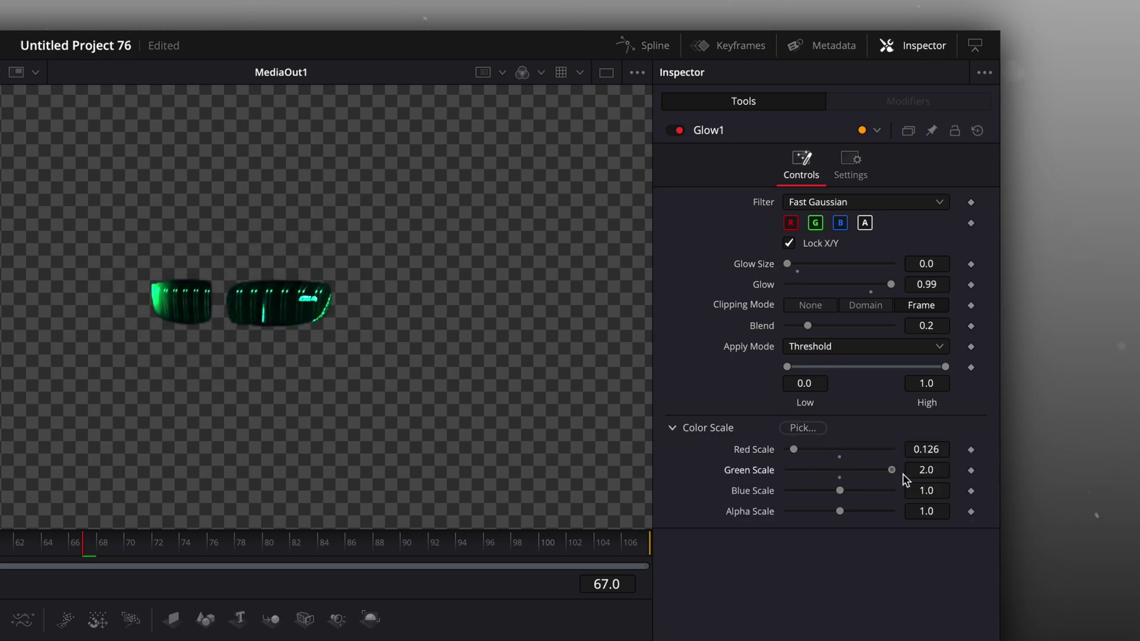
pyautogui.moveTo(812, 509); pyautogui.dragTo(863, 498)
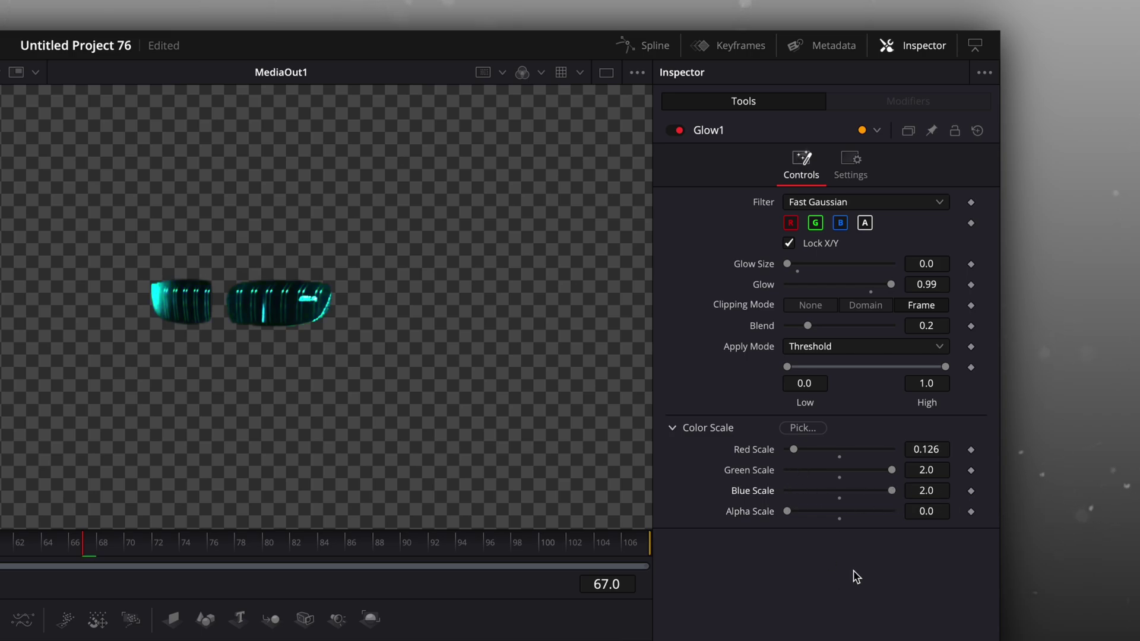
pyautogui.moveTo(926, 264)
pyautogui.mouseDown()
pyautogui.moveTo(945, 264)
pyautogui.moveTo(929, 263)
pyautogui.mouseUp()
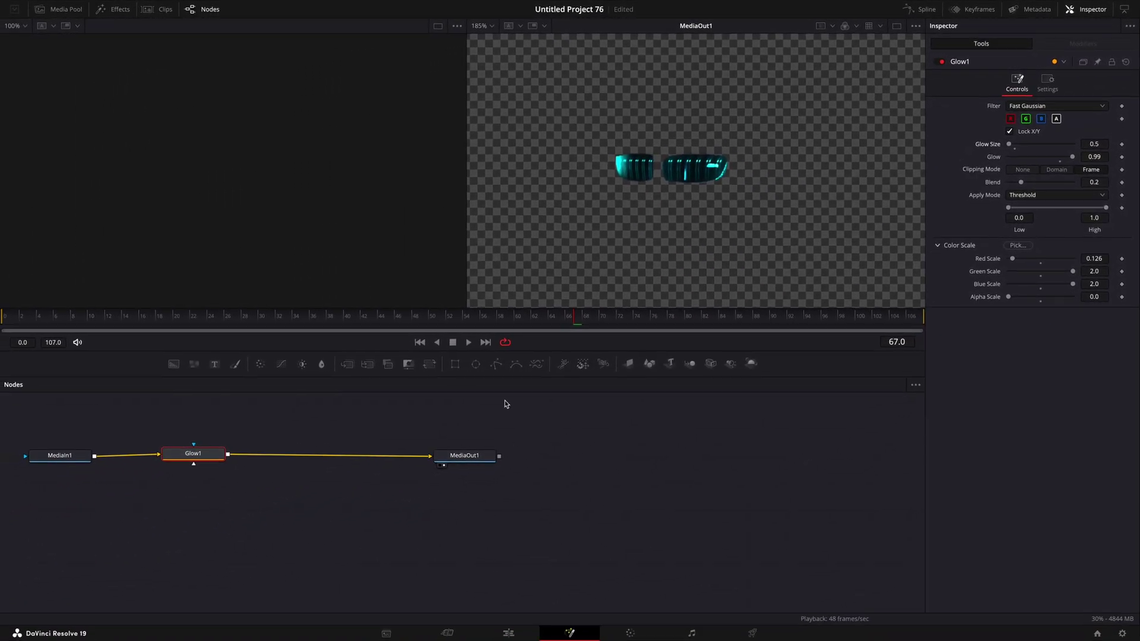
# Mask the glow with a rectangle 0.178 wide and 0.11 high, centred at X 0.474, Y 0.495 around the grilles
pyautogui.click(455, 364)
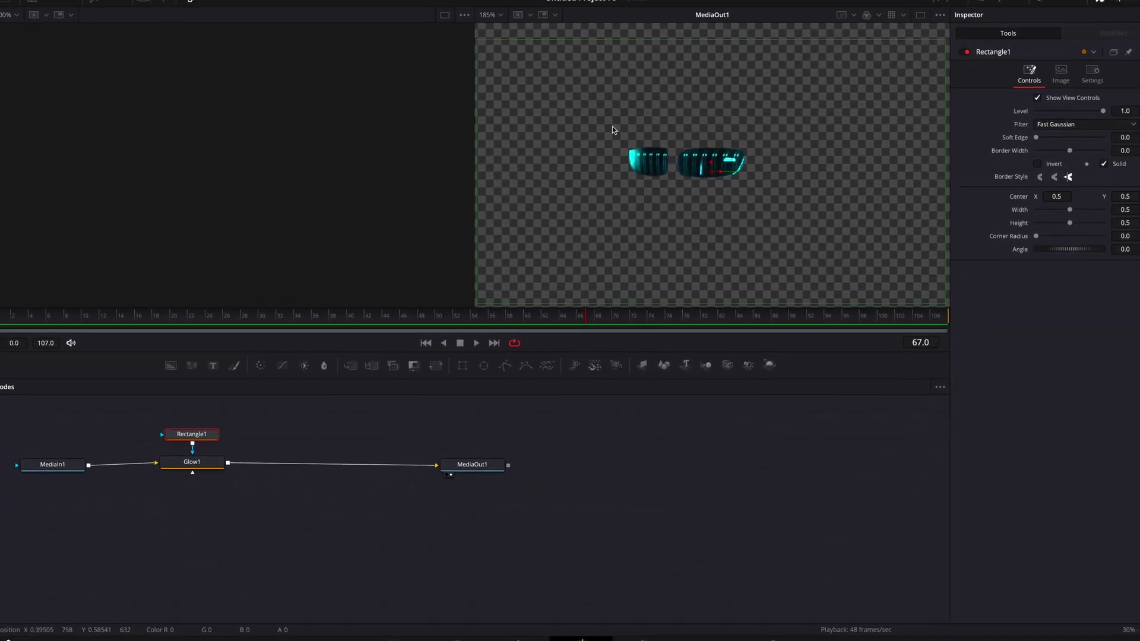
pyautogui.moveTo(1041, 214)
pyautogui.mouseDown()
pyautogui.moveTo(1008, 214)
pyautogui.moveTo(1024, 213)
pyautogui.mouseUp()
pyautogui.moveTo(1031, 200)
pyautogui.mouseDown()
pyautogui.moveTo(1013, 201)
pyautogui.moveTo(1015, 226)
pyautogui.moveTo(1027, 201)
pyautogui.mouseUp()
pyautogui.moveTo(1094, 214); pyautogui.dragTo(1089, 214)
pyautogui.moveTo(1094, 201); pyautogui.dragTo(1100, 200)
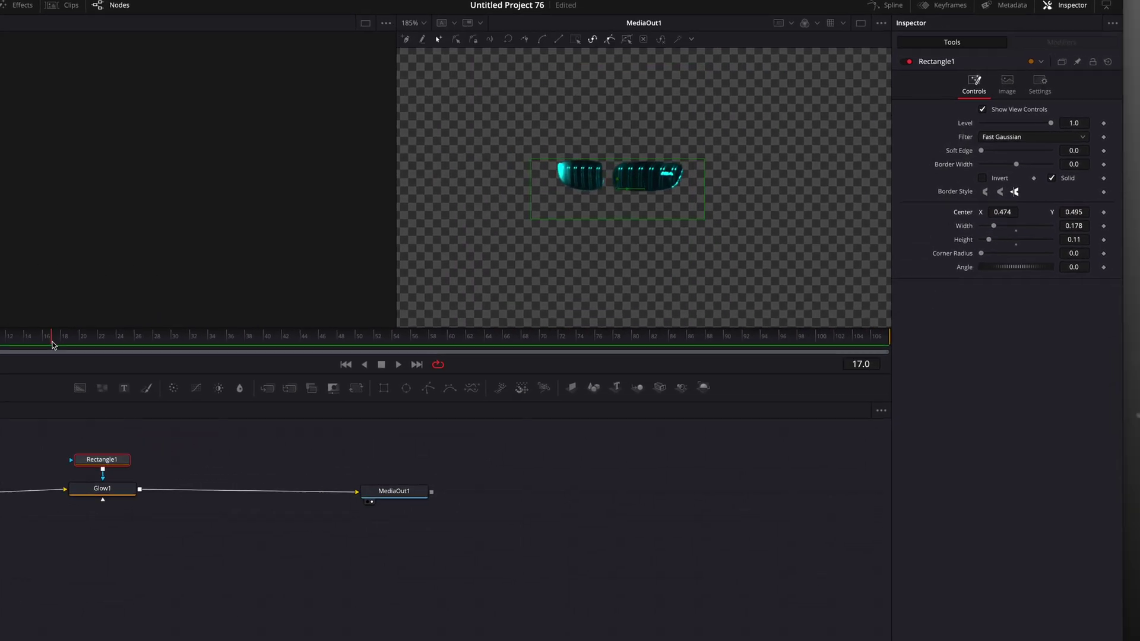
# Keyframe the rectangle mask's center at X 0.474, Y 0.495 on several frames, including 14 and 55
pyautogui.moveTo(150, 316); pyautogui.dragTo(123, 316)
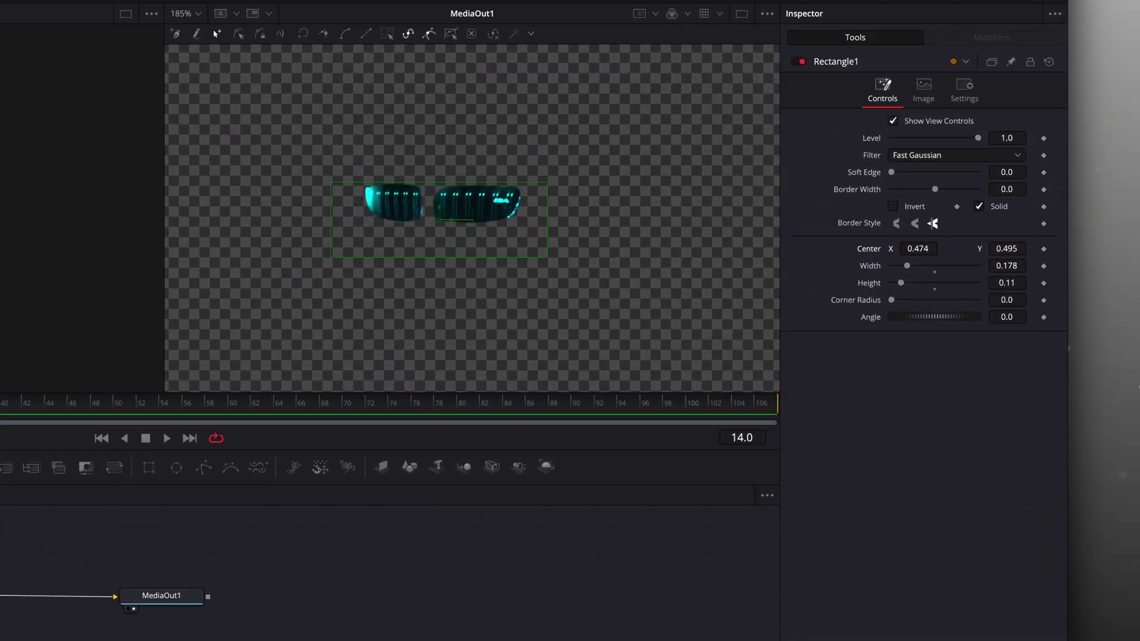
pyautogui.click(1121, 200)
pyautogui.moveTo(330, 442); pyautogui.dragTo(503, 444)
pyautogui.click(1113, 265)
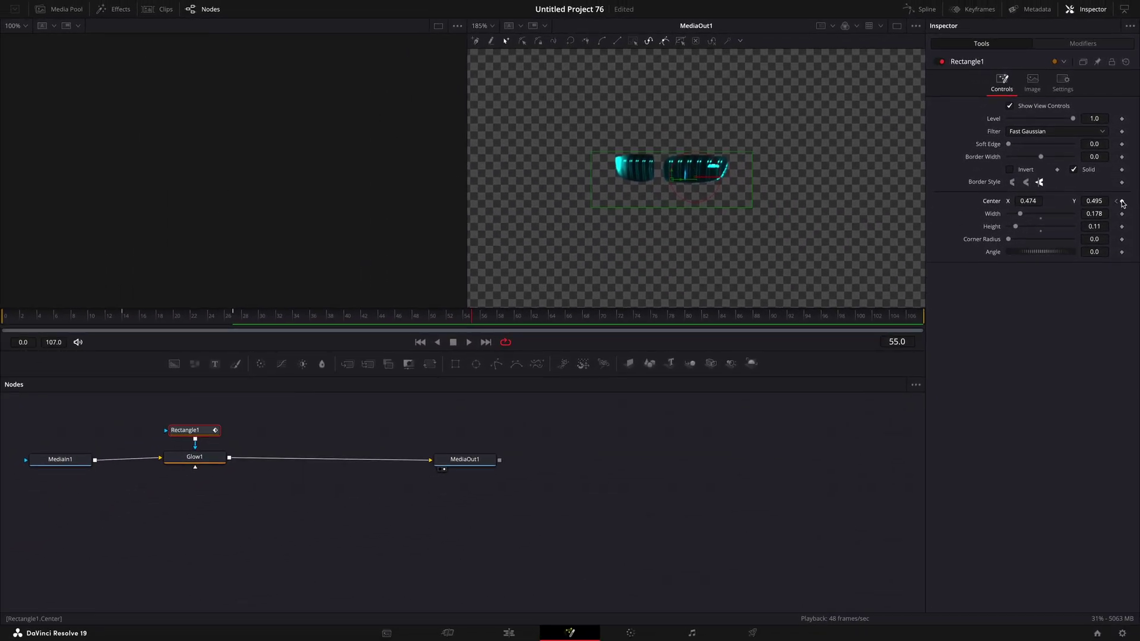
pyautogui.click(1121, 201)
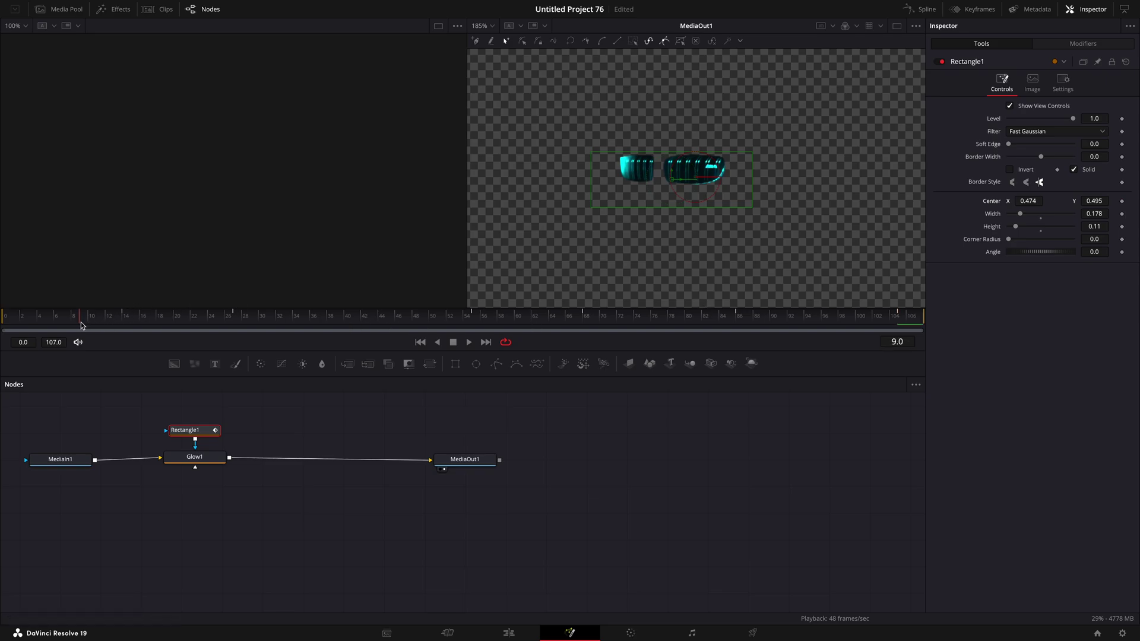
# Lower the rectangle mask's center Y at frames 0, 20 and about 38 to move the mask below the grilles
pyautogui.moveTo(81, 326); pyautogui.dragTo(52, 324)
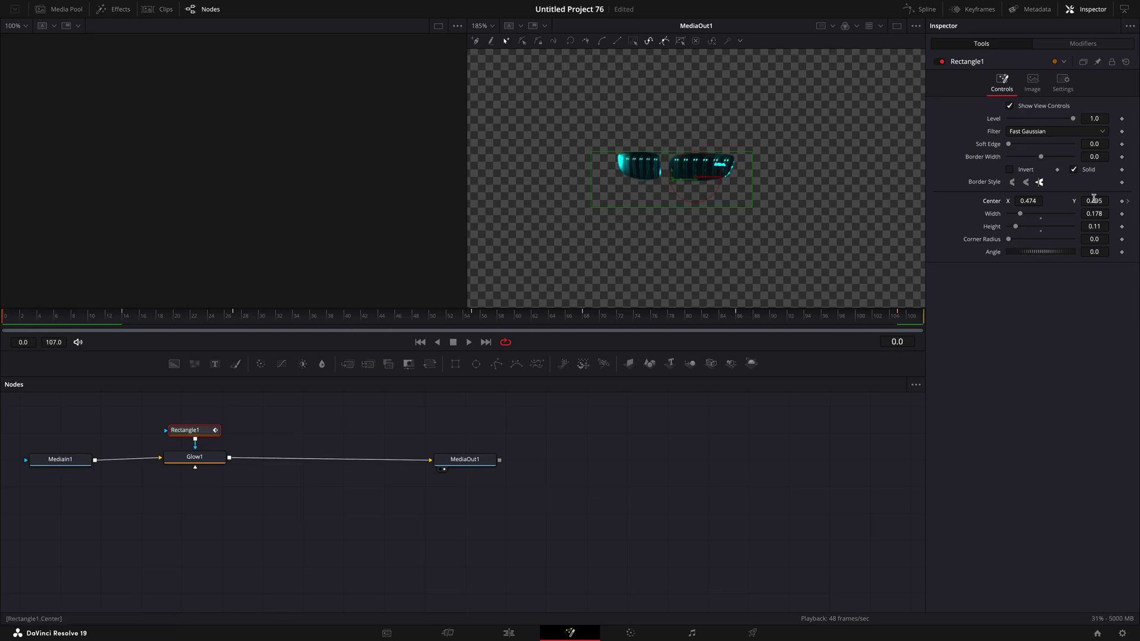
pyautogui.moveTo(1093, 200); pyautogui.dragTo(1069, 199)
pyautogui.click(178, 316)
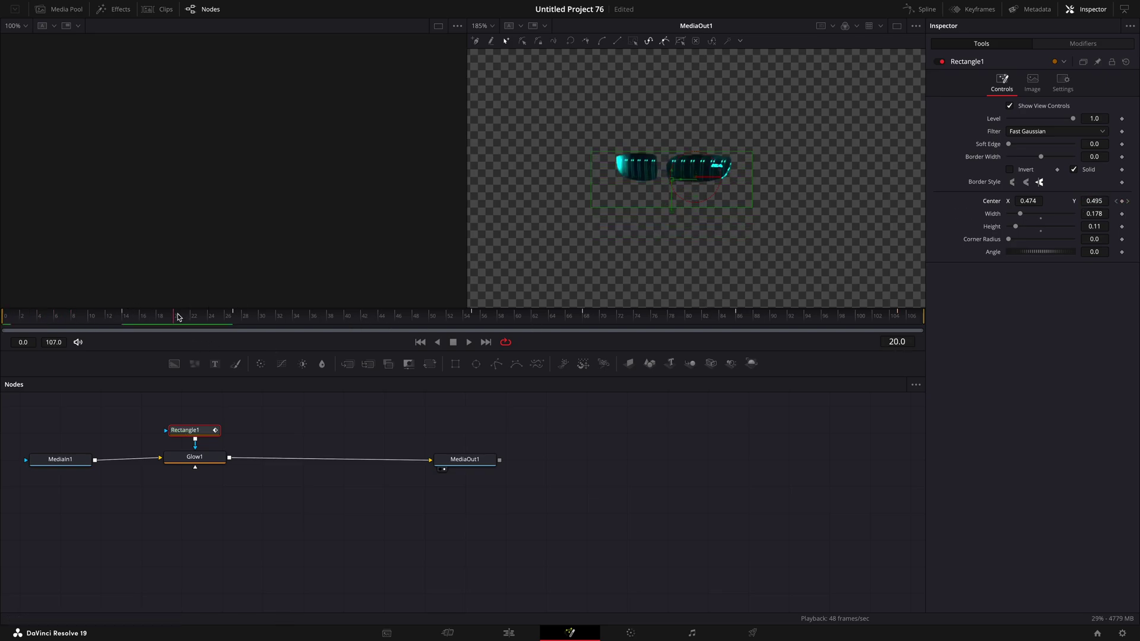
pyautogui.moveTo(1094, 200); pyautogui.dragTo(1057, 200)
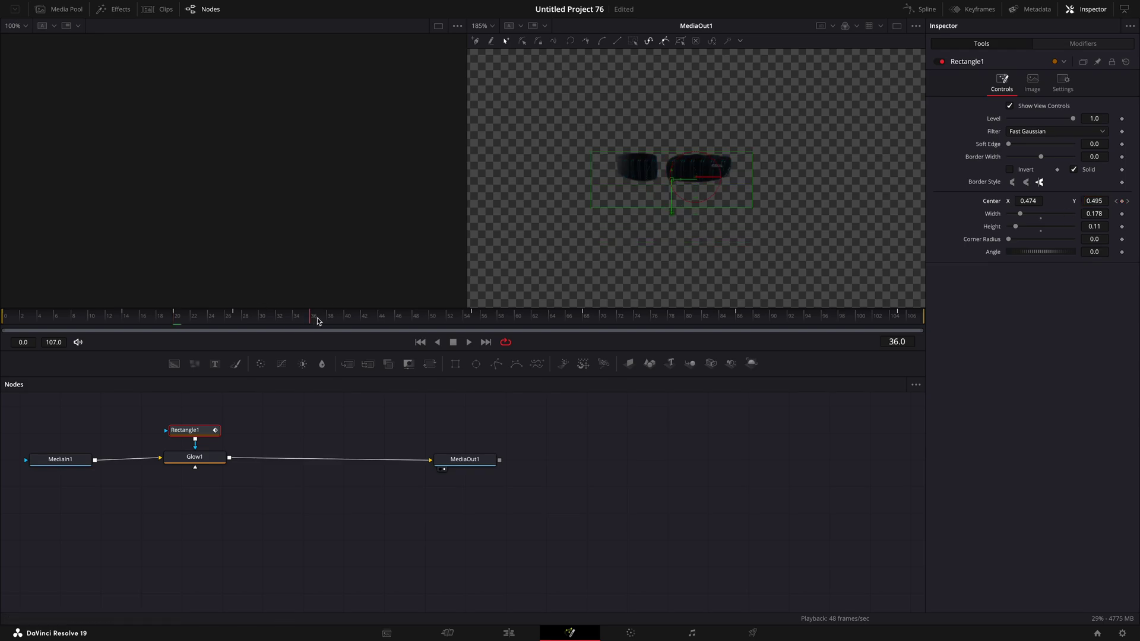
pyautogui.moveTo(318, 319); pyautogui.dragTo(327, 318)
pyautogui.moveTo(1082, 201); pyautogui.dragTo(1053, 202)
# Lower the rectangle mask's center Y at about frame 61 and at frames 77 and 97, reaching about 0.427 at frame 97
pyautogui.moveTo(512, 314); pyautogui.dragTo(530, 315)
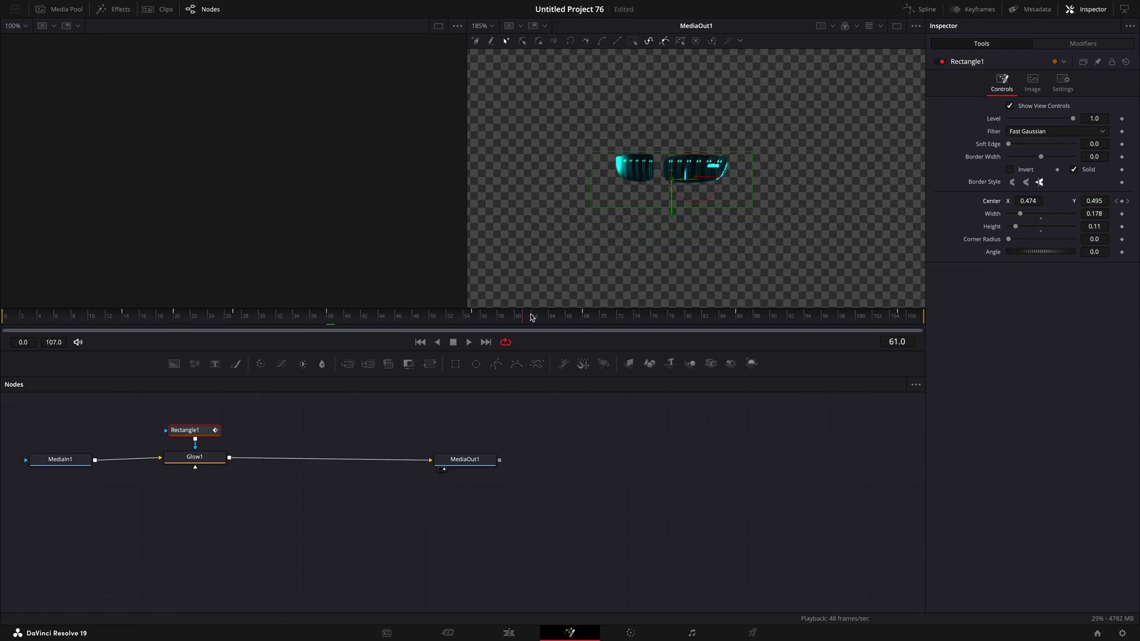
pyautogui.click(664, 322)
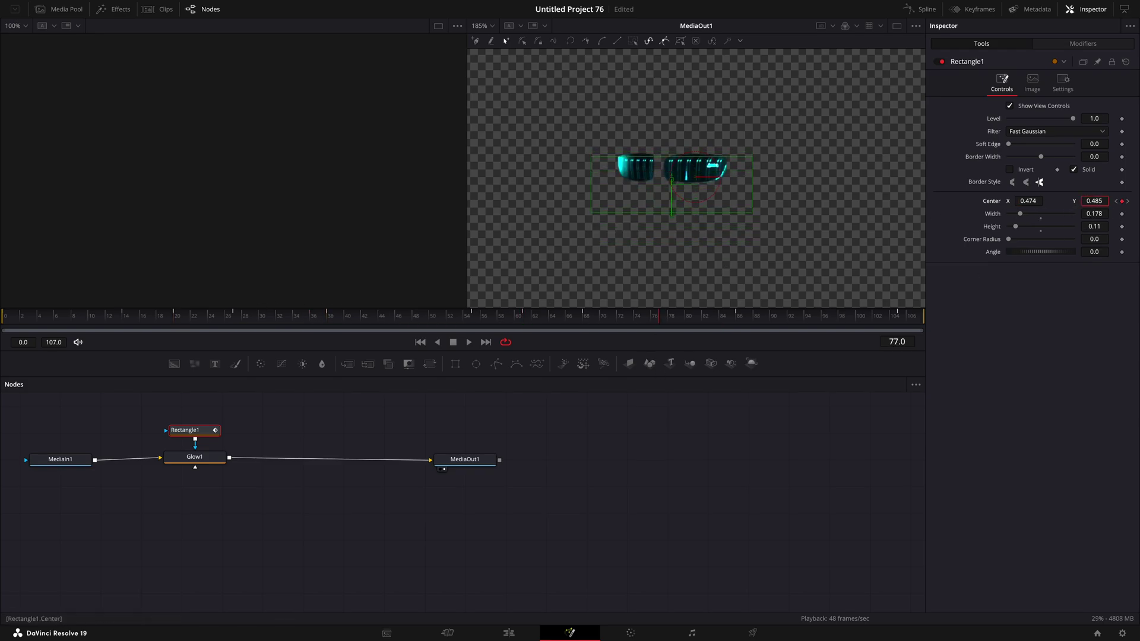
pyautogui.moveTo(1093, 200); pyautogui.dragTo(1070, 201)
pyautogui.click(836, 315)
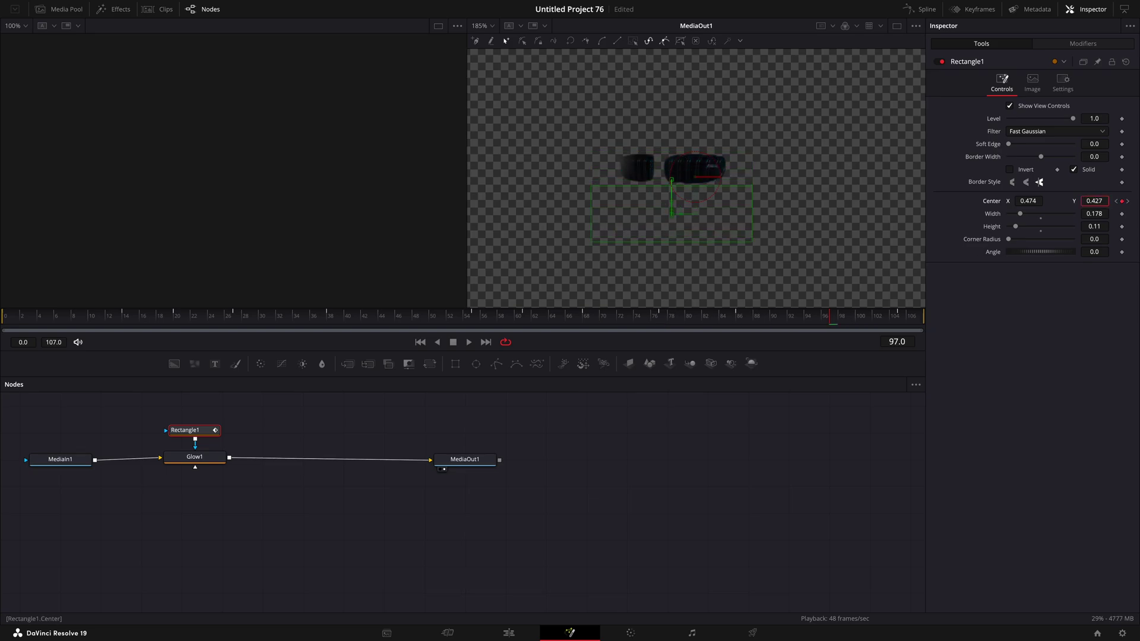
pyautogui.click(749, 317)
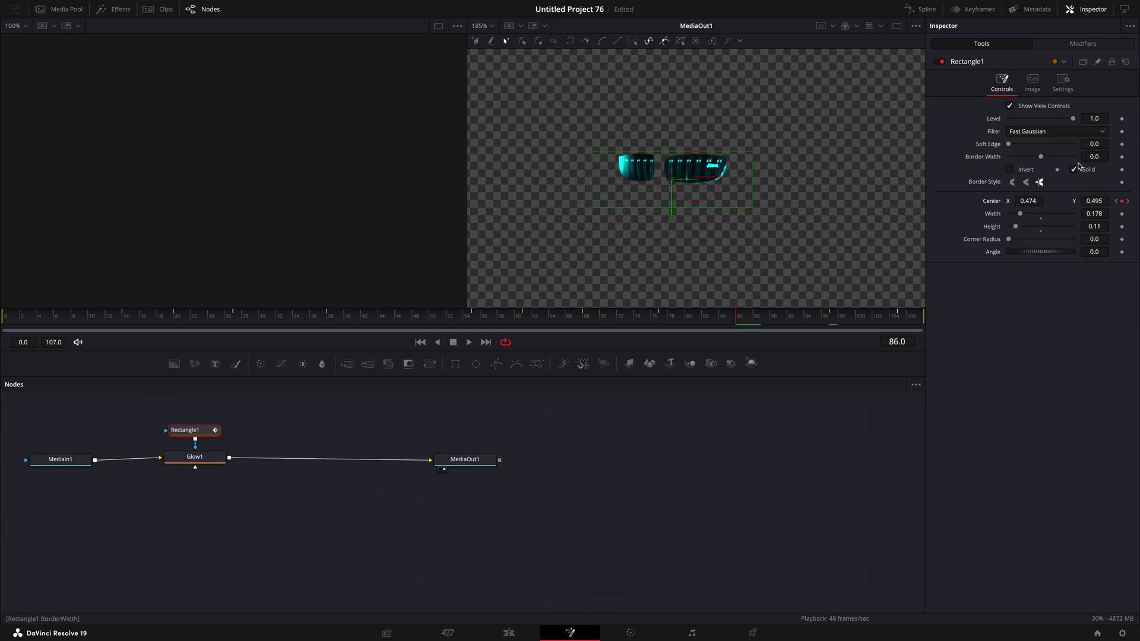
# Soften the rectangle mask's border with a soft edge of 0.0162
pyautogui.moveTo(768, 316); pyautogui.dragTo(781, 317)
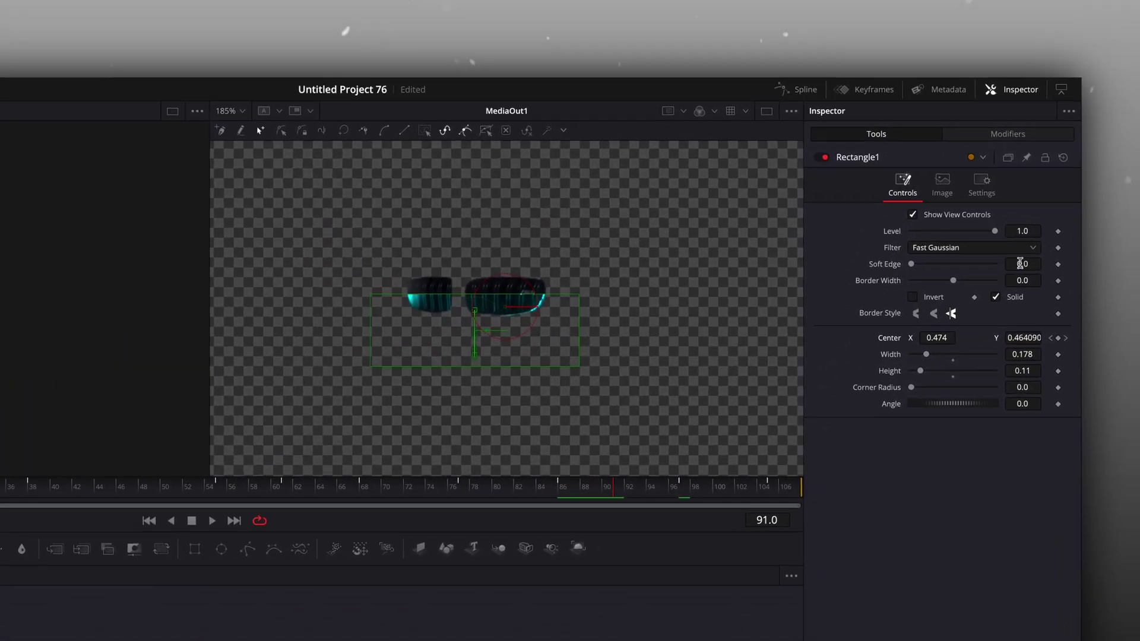
pyautogui.moveTo(1093, 144); pyautogui.dragTo(1099, 143)
pyautogui.moveTo(999, 302); pyautogui.dragTo(1013, 303)
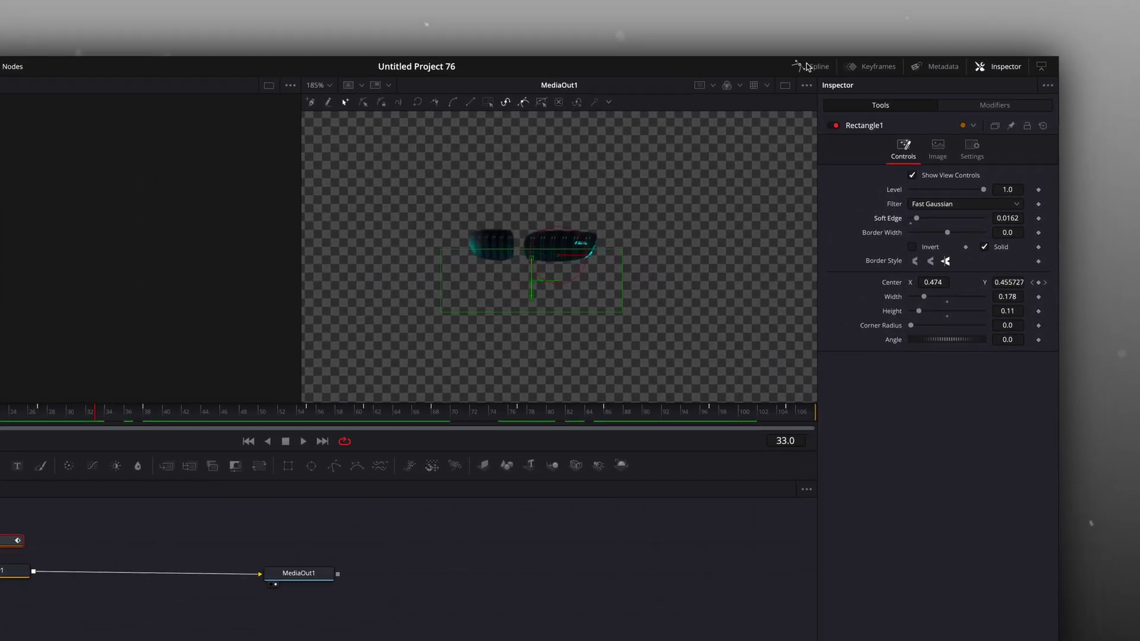
# Smooth the keyframes of Rectangle1's center displacement curve in the Spline editor
pyautogui.click(922, 10)
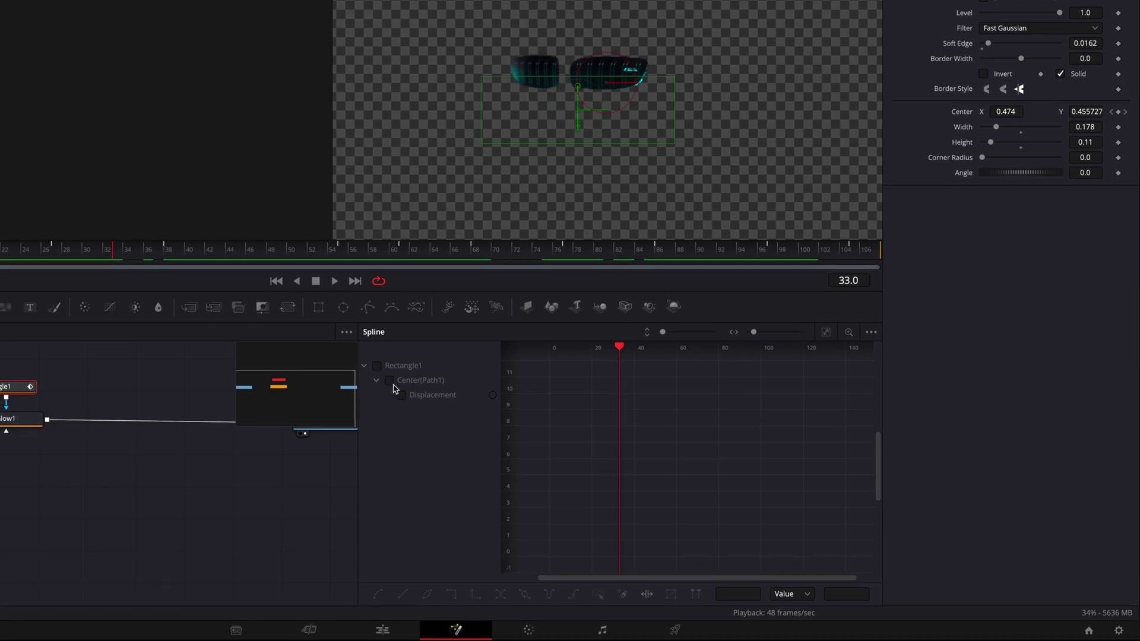
pyautogui.click(402, 395)
pyautogui.click(825, 331)
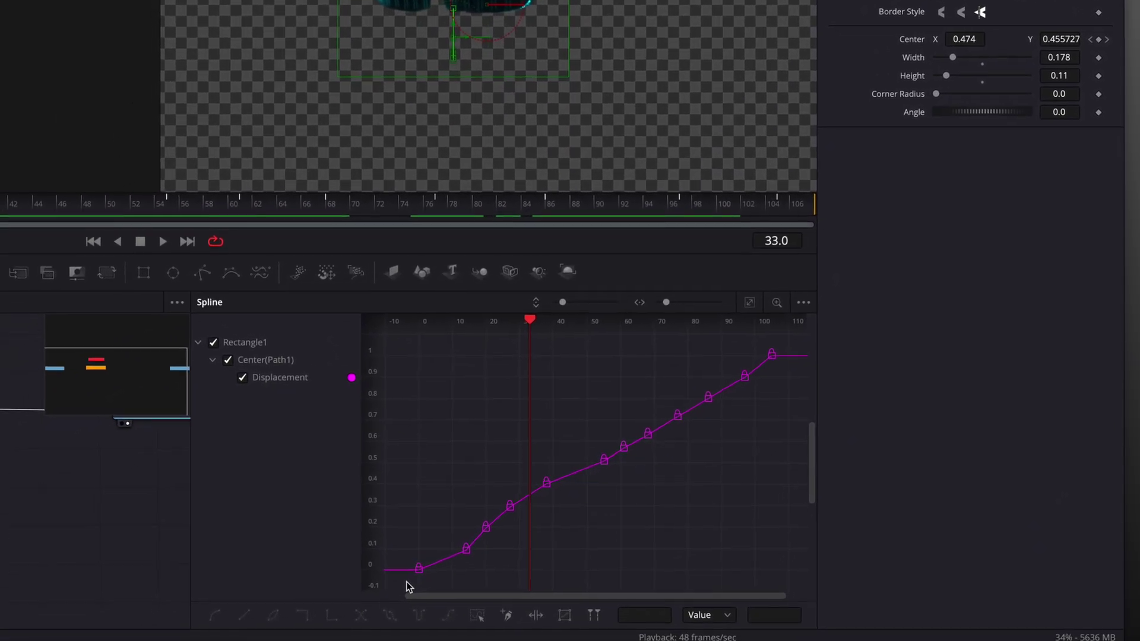
pyautogui.moveTo(425, 562); pyautogui.dragTo(641, 423)
pyautogui.hotkey('shift', 's')
pyautogui.hotkey('shift', 's')
pyautogui.moveTo(647, 442); pyautogui.dragTo(682, 406)
pyautogui.hotkey('shift', 's')
pyautogui.moveTo(694, 414); pyautogui.dragTo(749, 368)
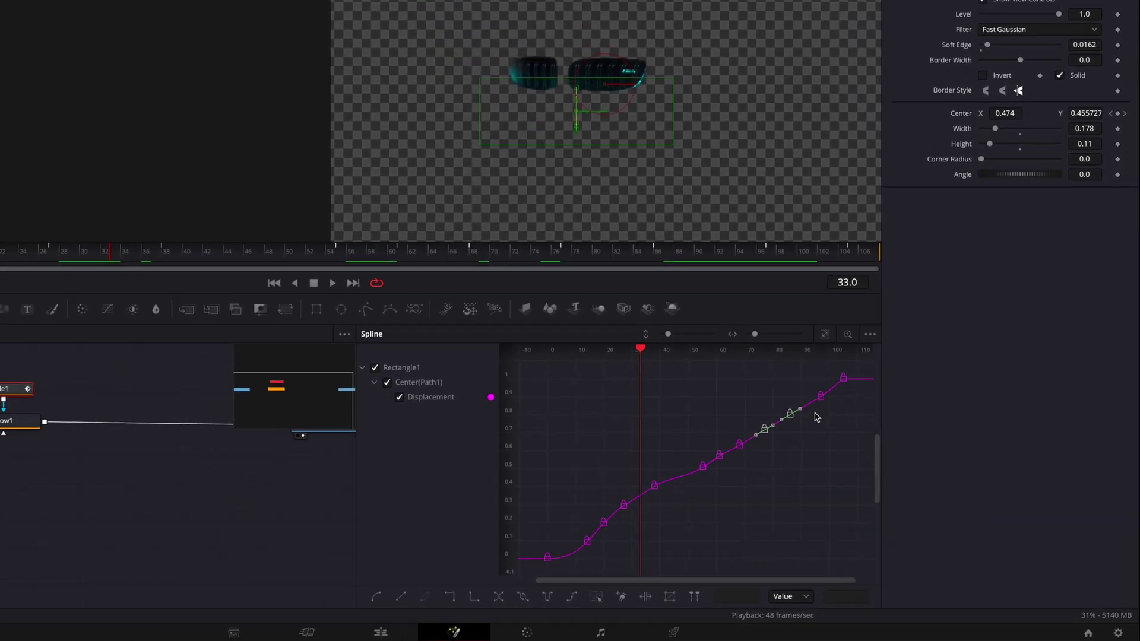
pyautogui.click(699, 259)
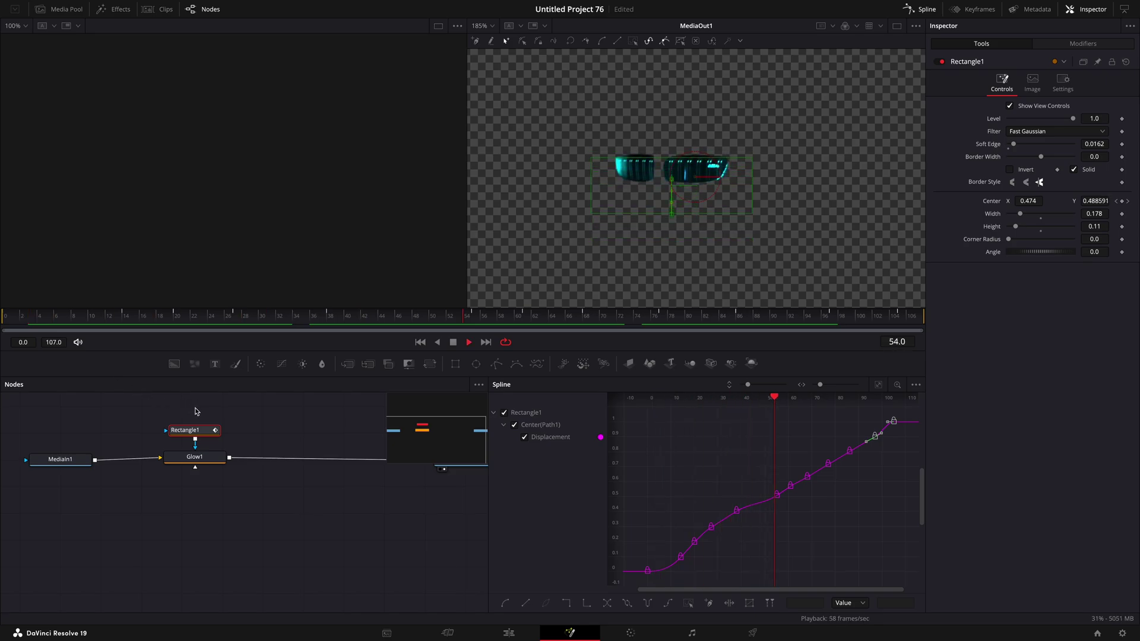
# Duplicate Glow1 with its Rectangle1 mask and insert the copy between Glow1 and MediaOut1
pyautogui.click(204, 458)
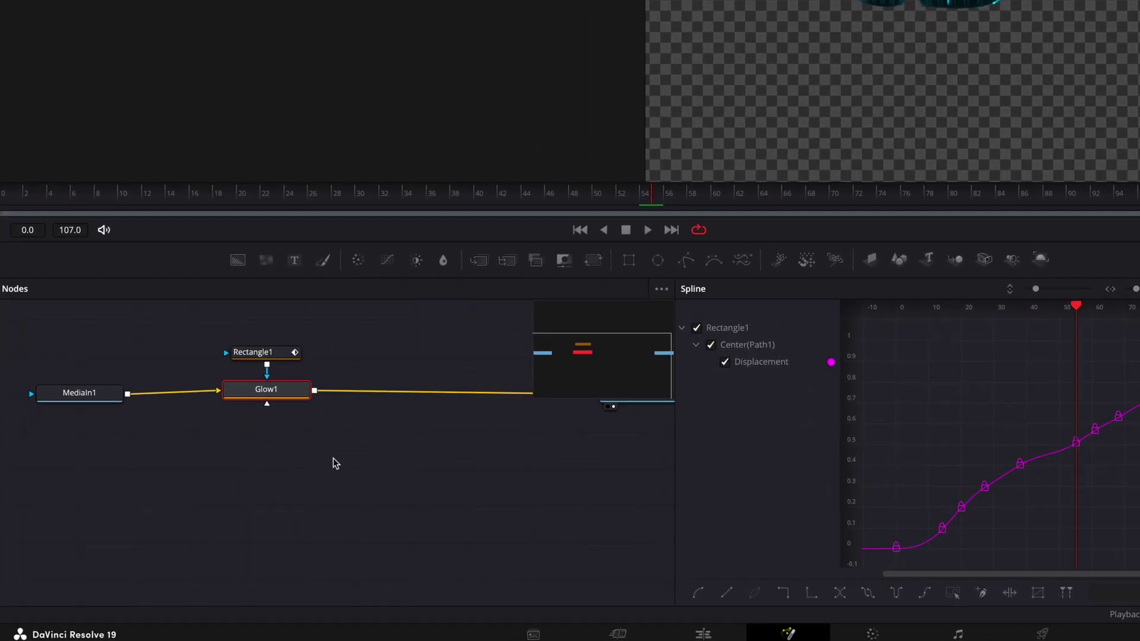
pyautogui.click(279, 401)
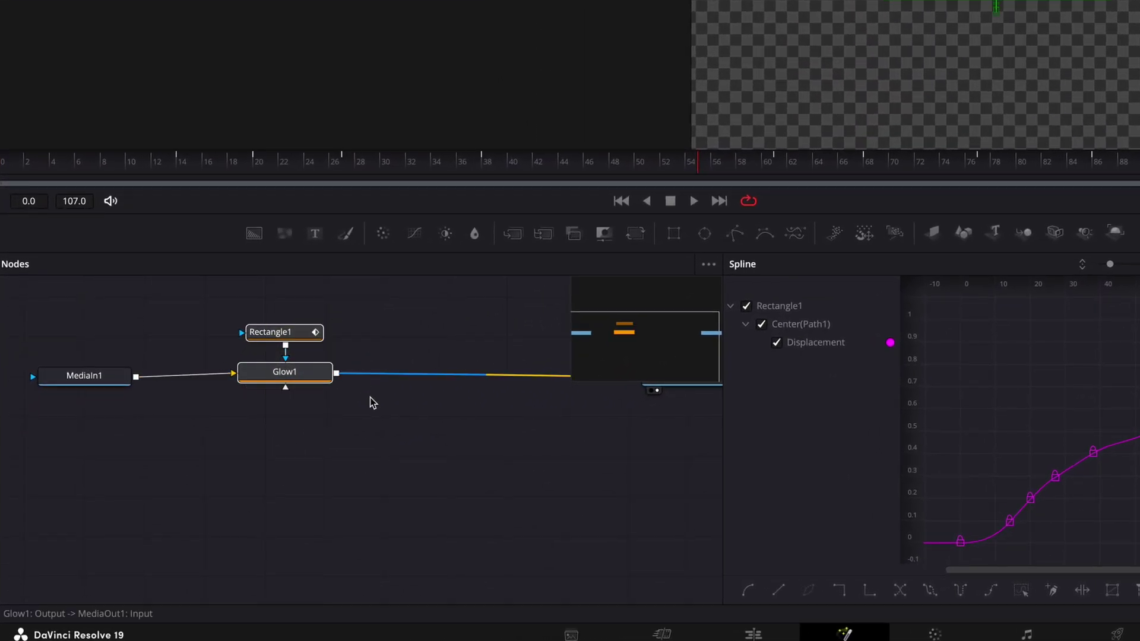
pyautogui.hotkey('ctrl', 'v')
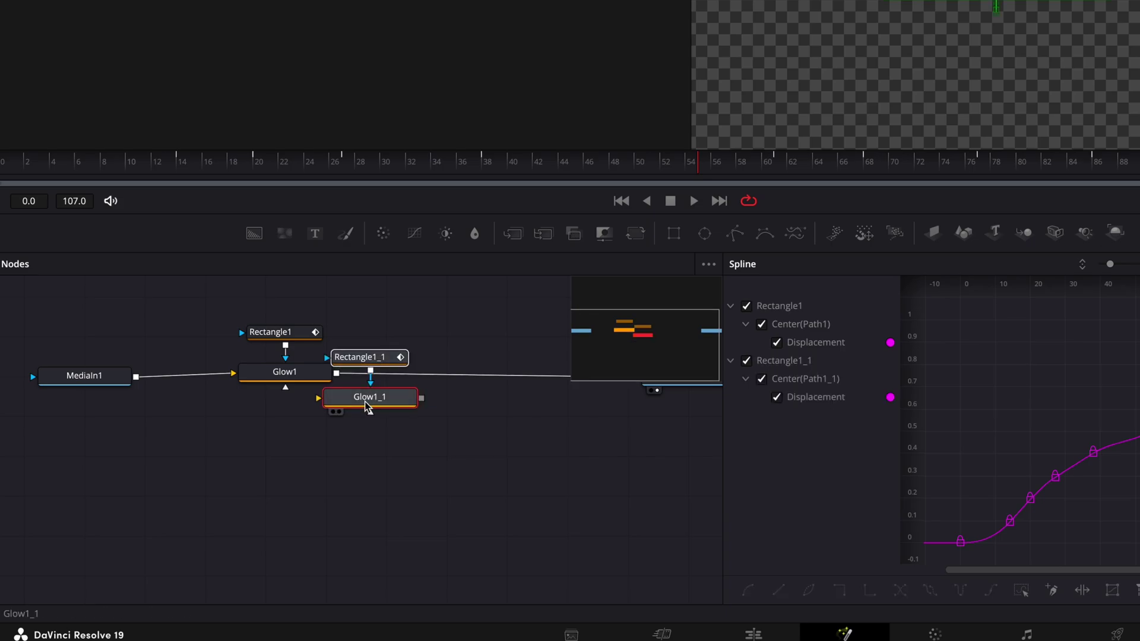
pyautogui.moveTo(365, 401); pyautogui.dragTo(405, 380)
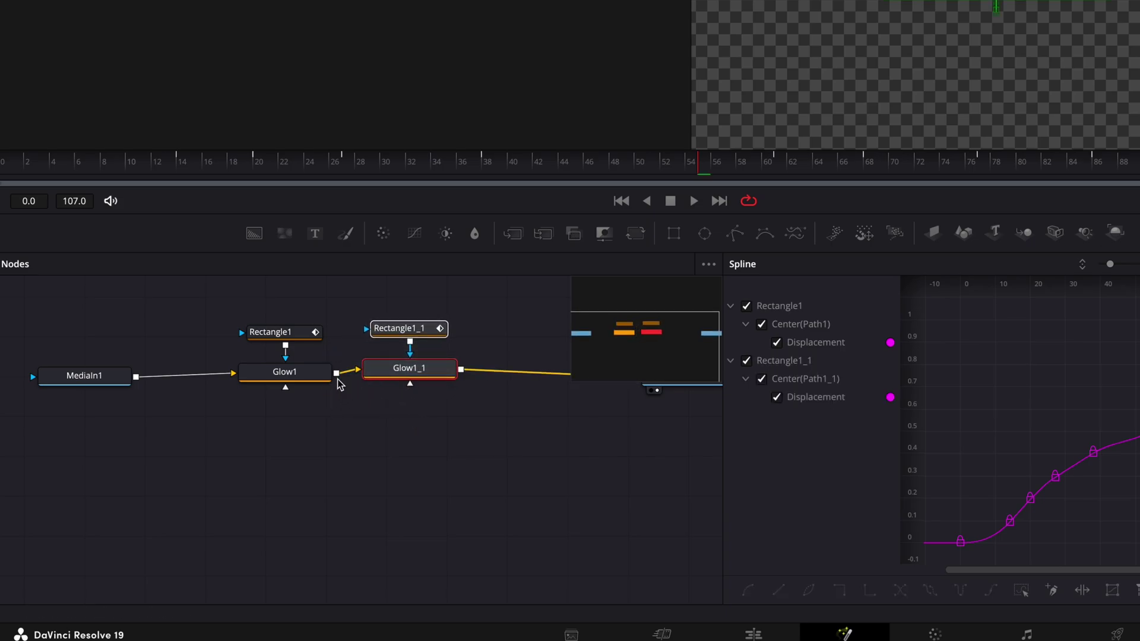
pyautogui.click(349, 400)
# Set Glow1's glow size to 30.7 and check the flicker on neighbouring frames
pyautogui.click(297, 374)
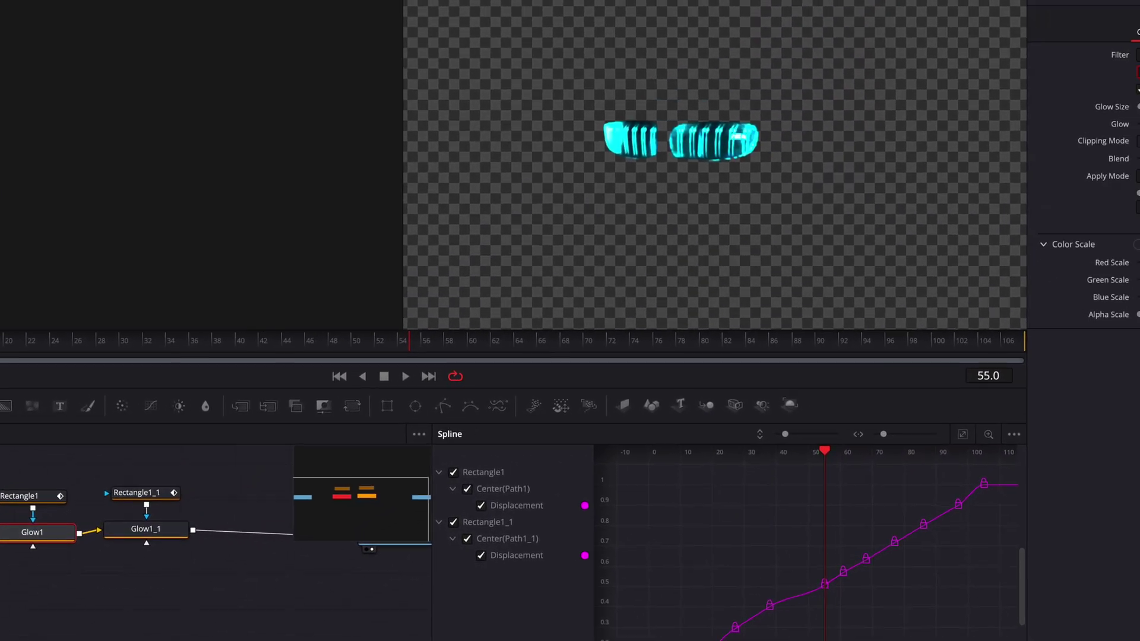
pyautogui.moveTo(988, 191)
pyautogui.mouseDown()
pyautogui.moveTo(1008, 192)
pyautogui.moveTo(997, 202)
pyautogui.mouseUp()
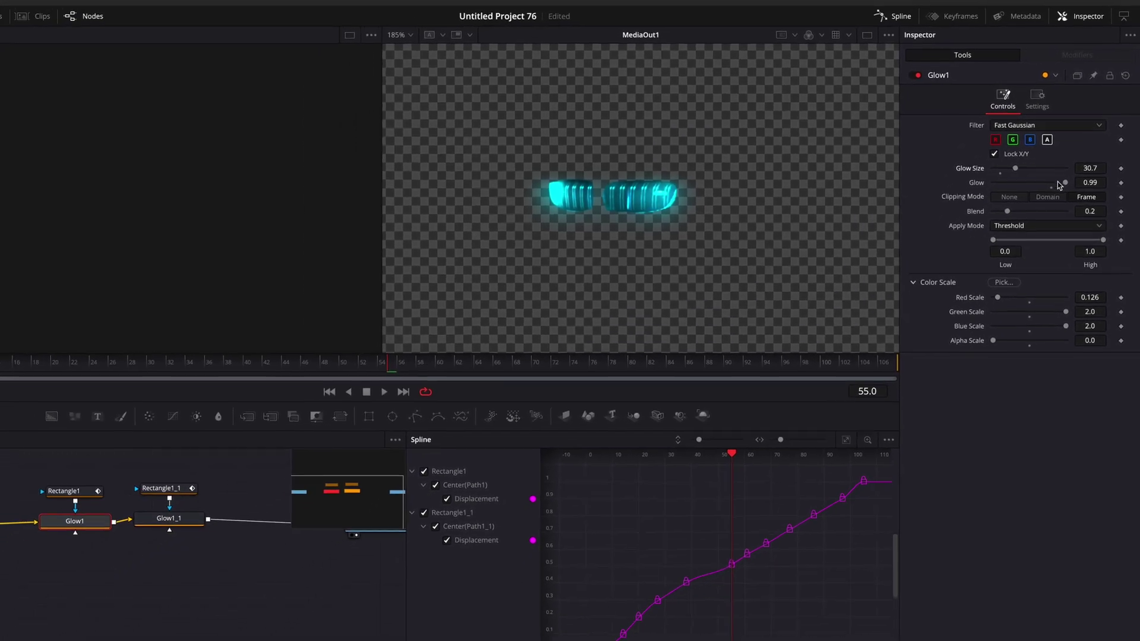
pyautogui.moveTo(394, 366); pyautogui.dragTo(472, 368)
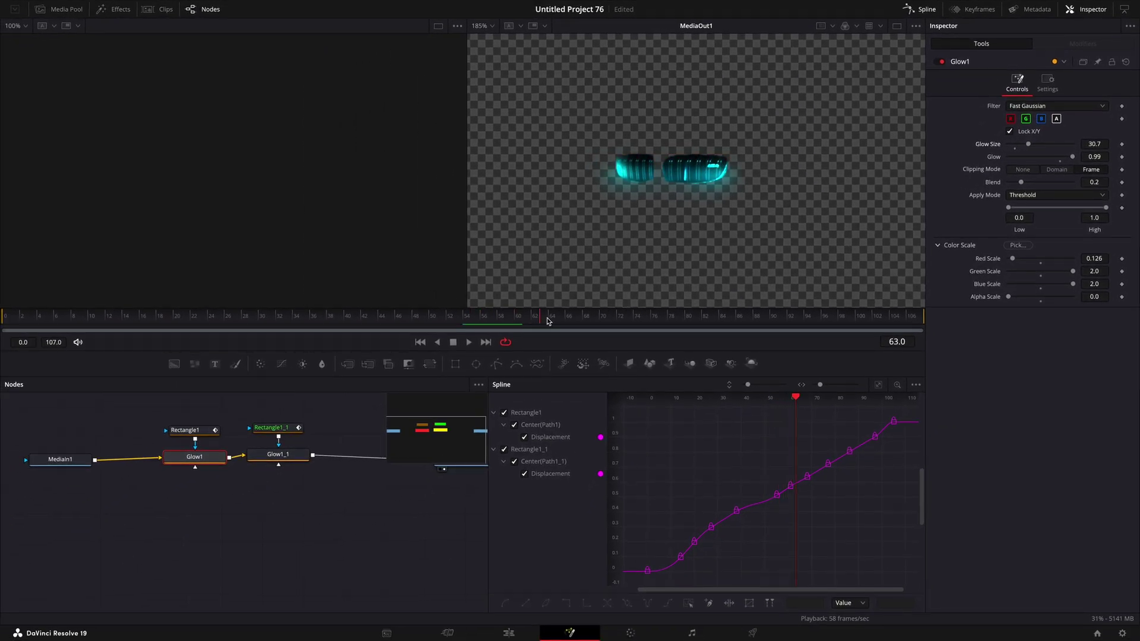
pyautogui.moveTo(547, 321); pyautogui.dragTo(606, 322)
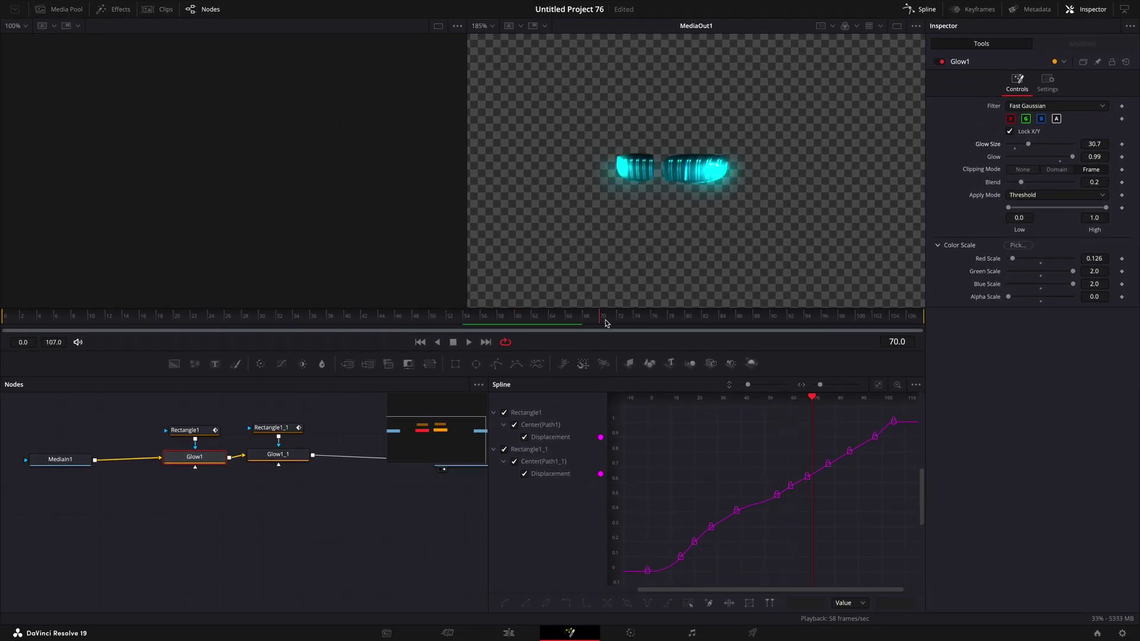
# Return to the Edit page and play back the grille glow over the car clip
pyautogui.click(509, 634)
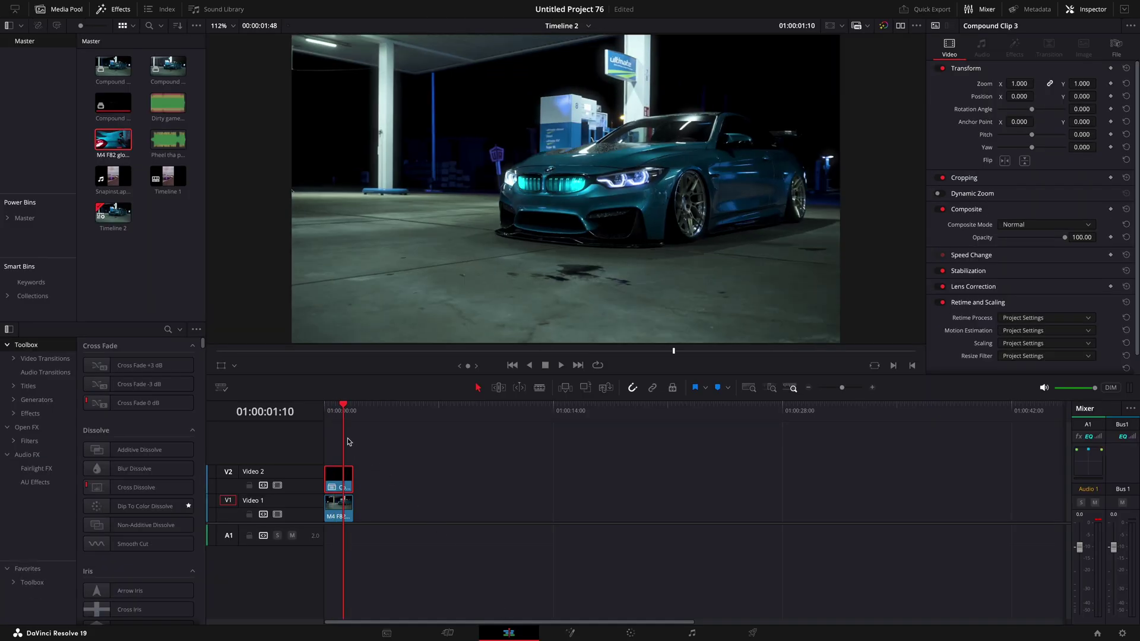
pyautogui.press('space')
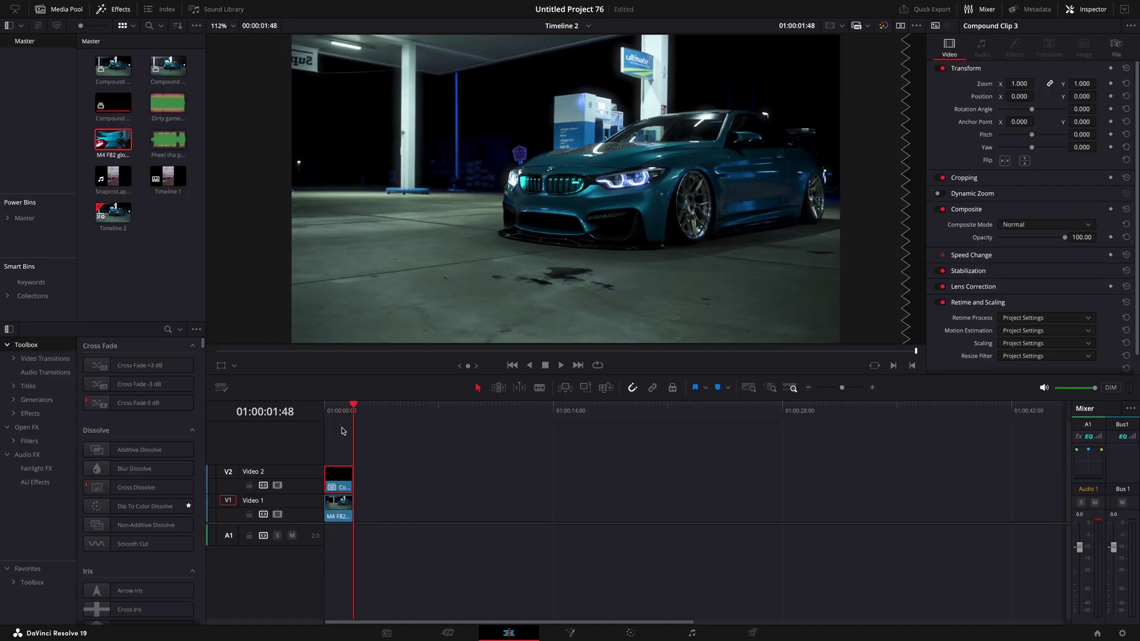
pyautogui.moveTo(340, 414); pyautogui.dragTo(336, 414)
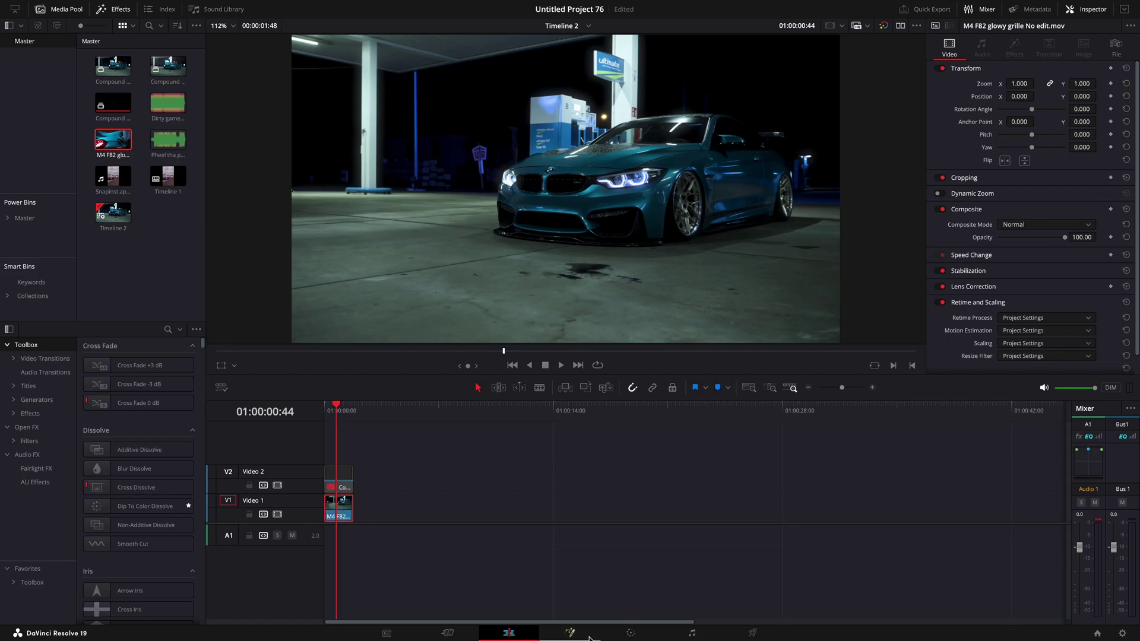
# Add a Glow node to the Fusion composition of the M4 F82 clip on V1, left disconnected below the MediaIn1–MediaOut1 link
pyautogui.click(570, 632)
pyautogui.hotkey('shift', 'space')
pyautogui.write('glow')
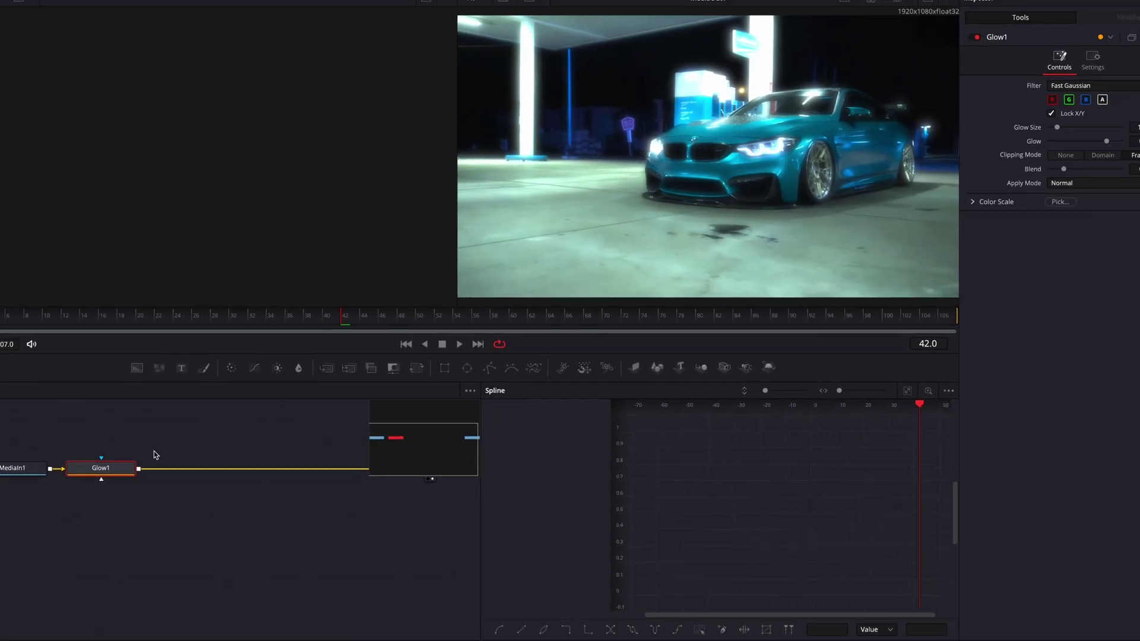
pyautogui.moveTo(119, 468); pyautogui.dragTo(274, 473)
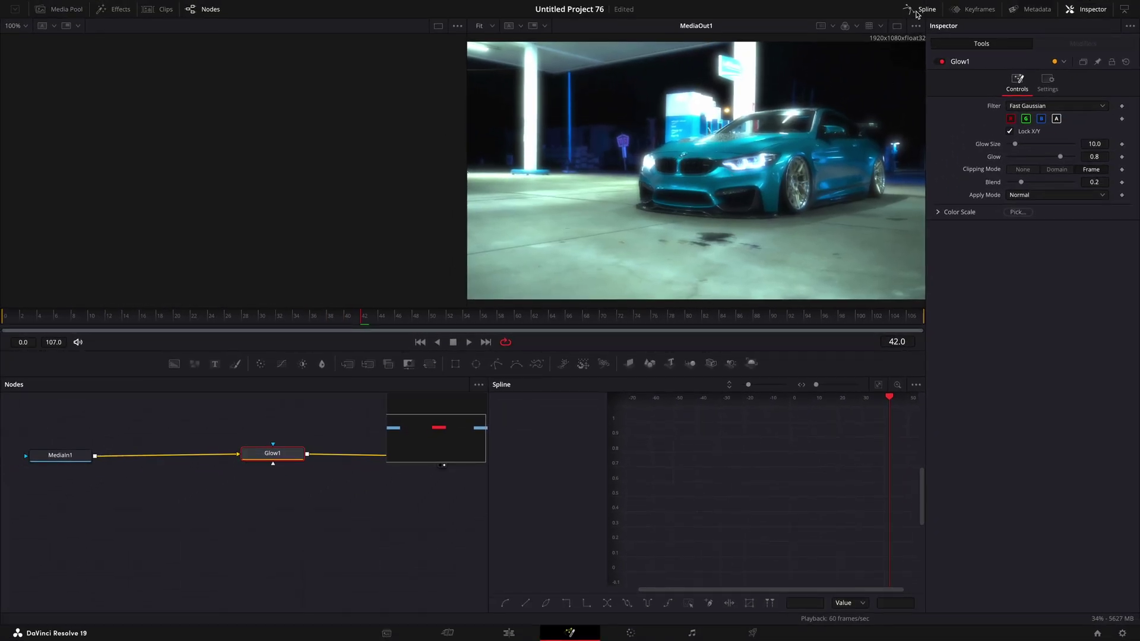
pyautogui.click(917, 11)
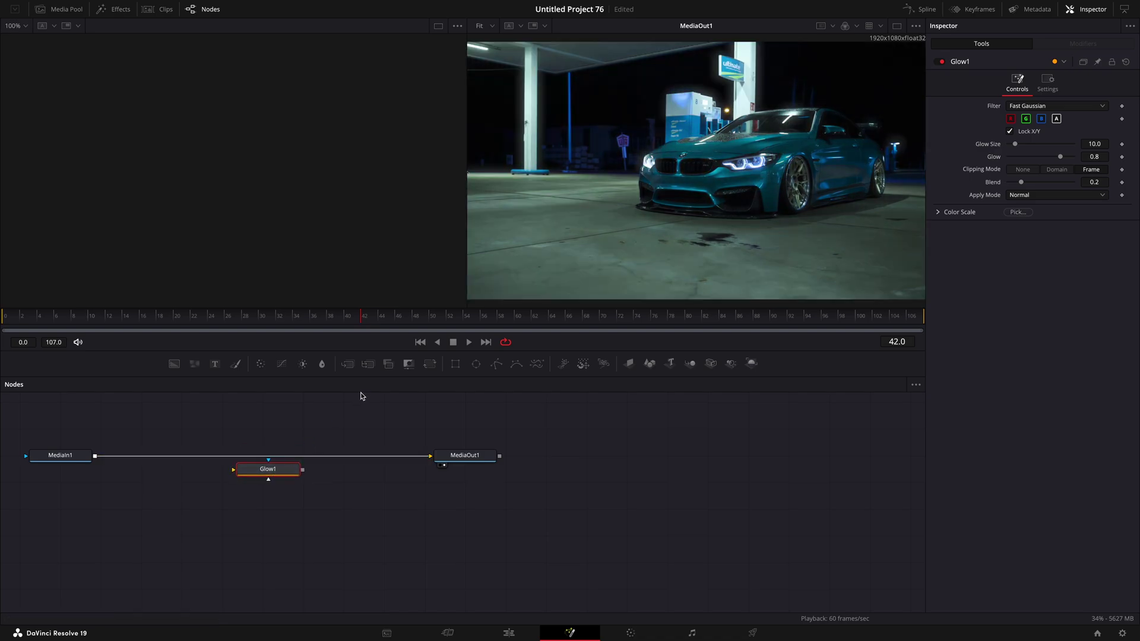
# Add a Polygon mask node and draw an open curved path along the lower edge of the front bumper's central intake
pyautogui.moveTo(580, 377); pyautogui.dragTo(303, 438)
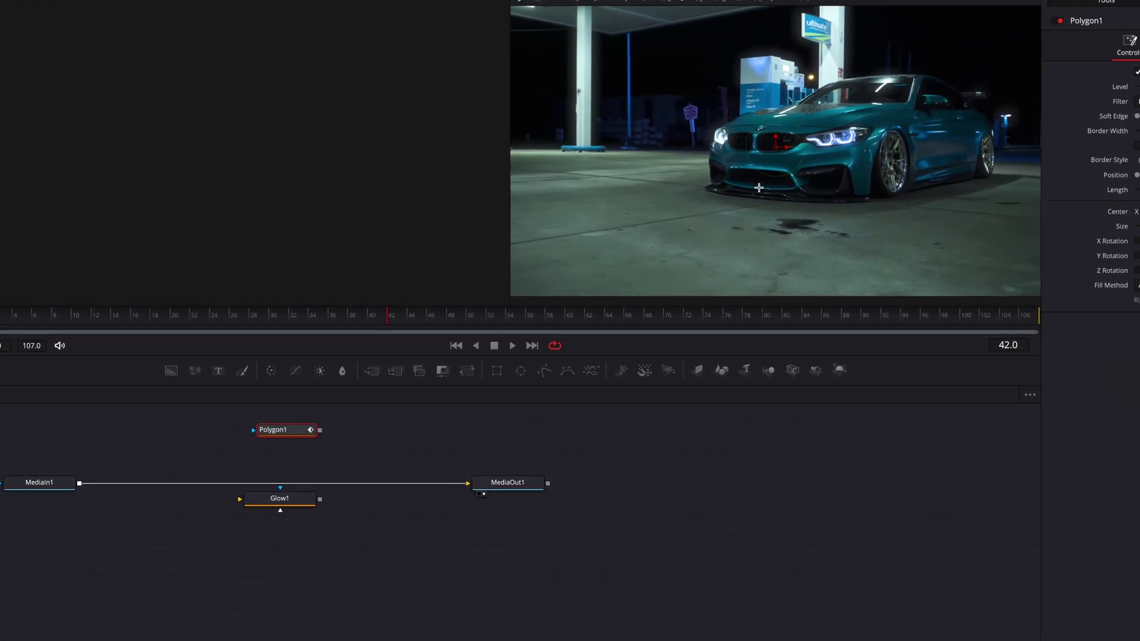
pyautogui.scroll(5, 829, 169)
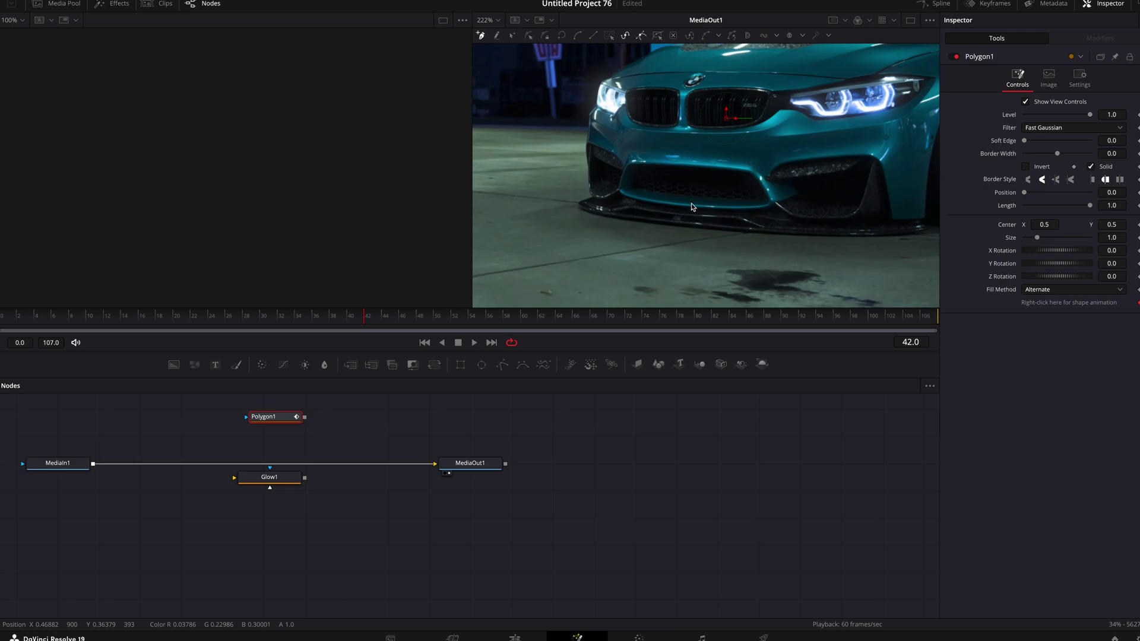
pyautogui.scroll(2, 690, 203)
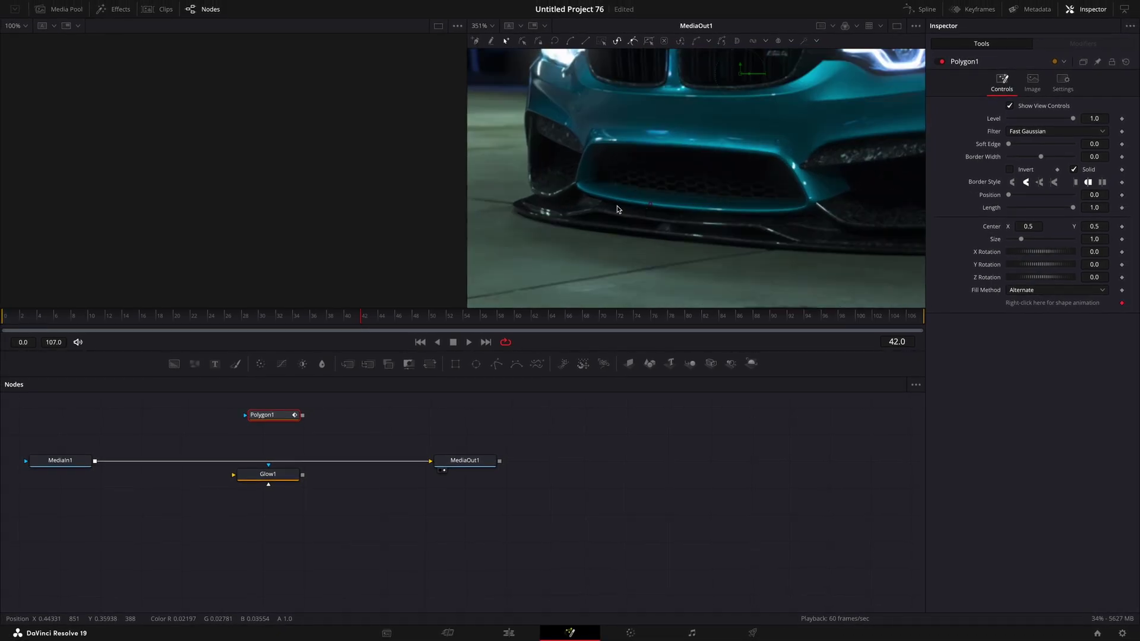
pyautogui.click(576, 185)
pyautogui.click(653, 203)
pyautogui.moveTo(805, 206); pyautogui.dragTo(846, 195)
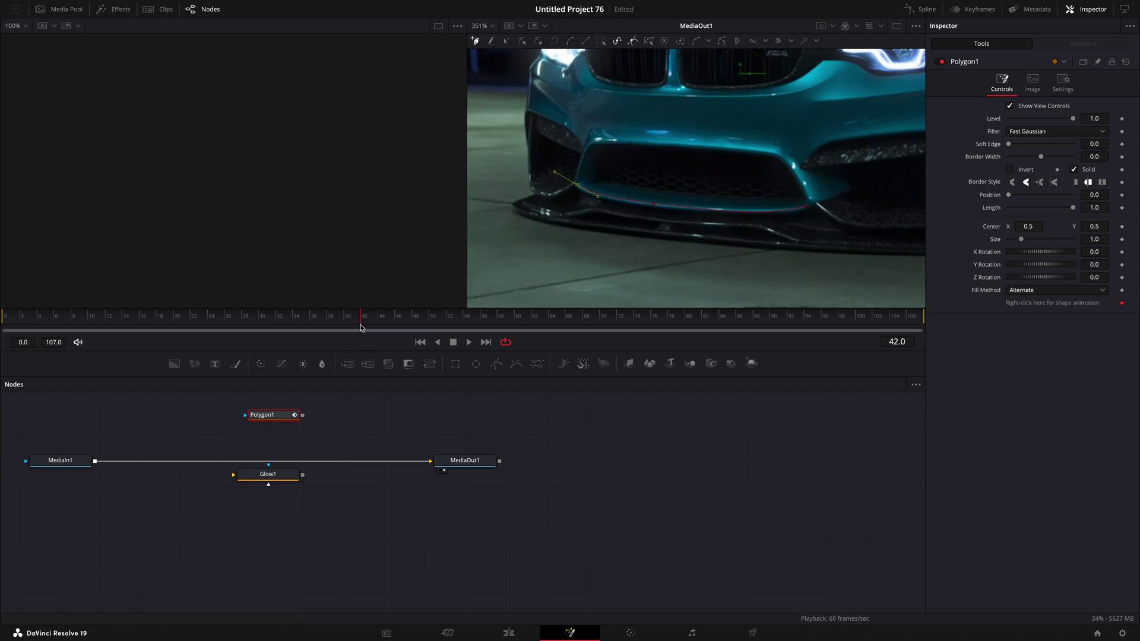
# Insert Glow1 between MediaIn1 and MediaOut1, and connect Polygon1 above it as its effect mask
pyautogui.moveTo(268, 473); pyautogui.dragTo(264, 462)
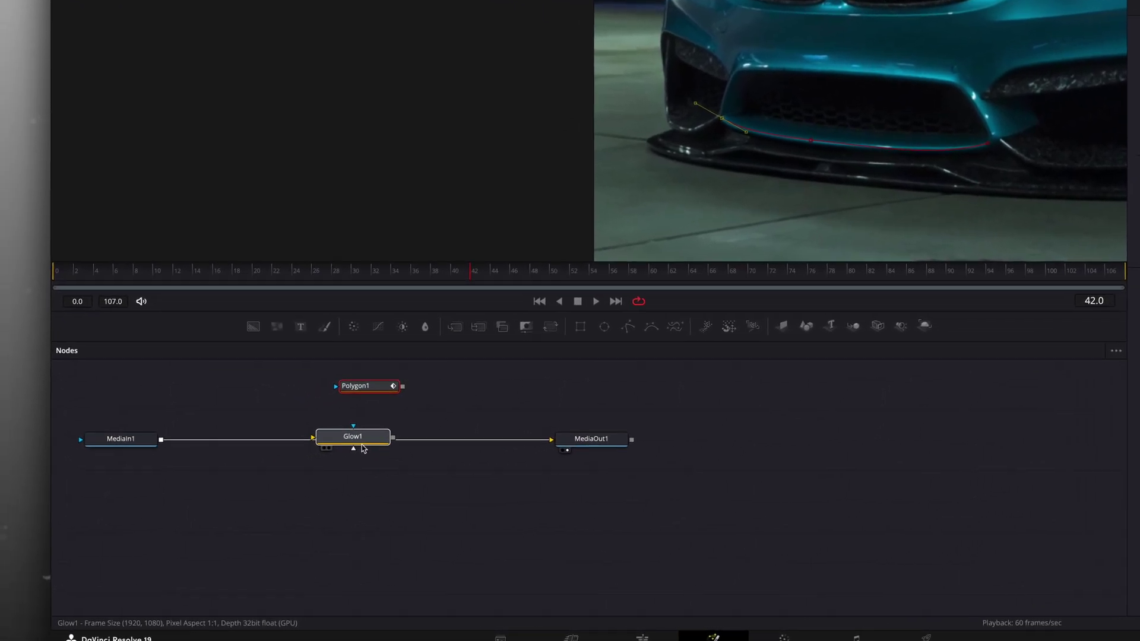
pyautogui.moveTo(457, 370); pyautogui.dragTo(401, 434)
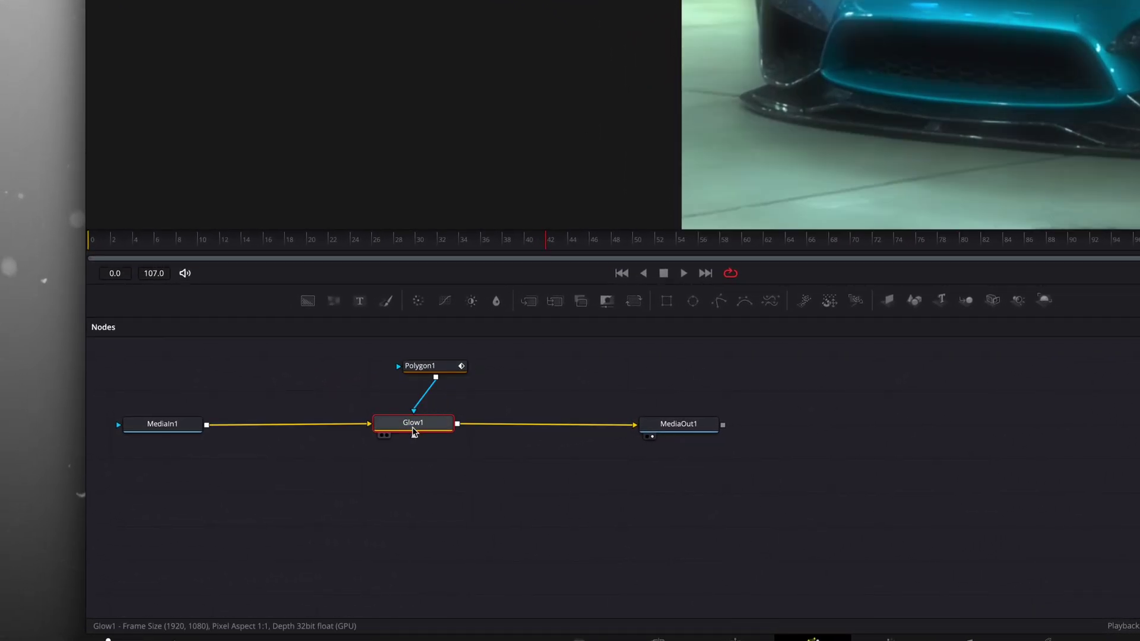
pyautogui.click(442, 368)
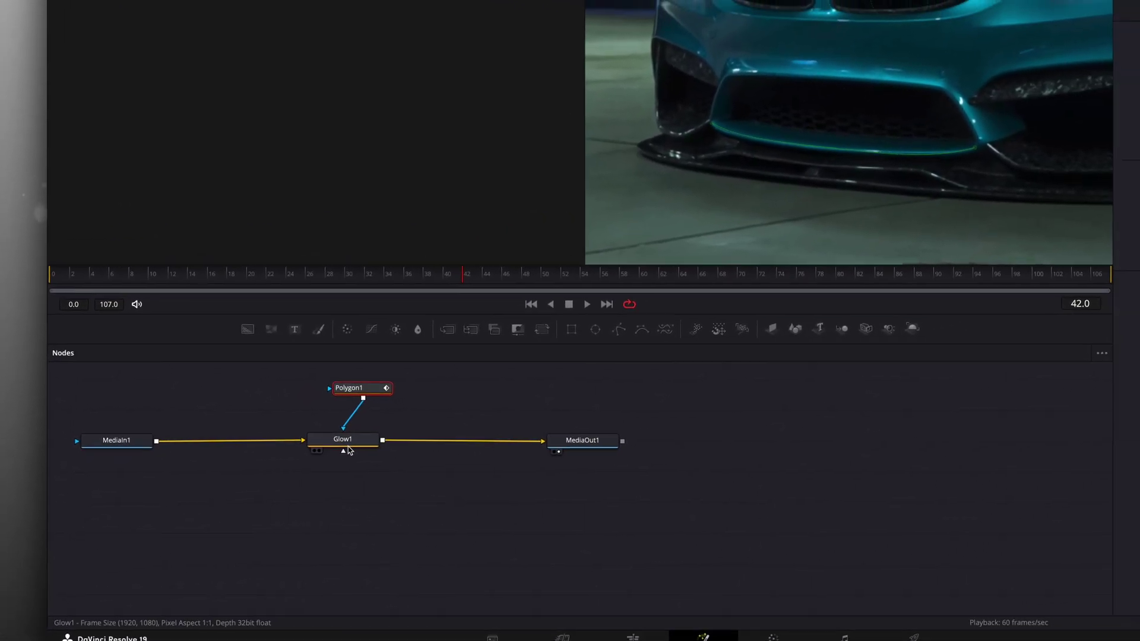
pyautogui.moveTo(435, 366); pyautogui.dragTo(413, 366)
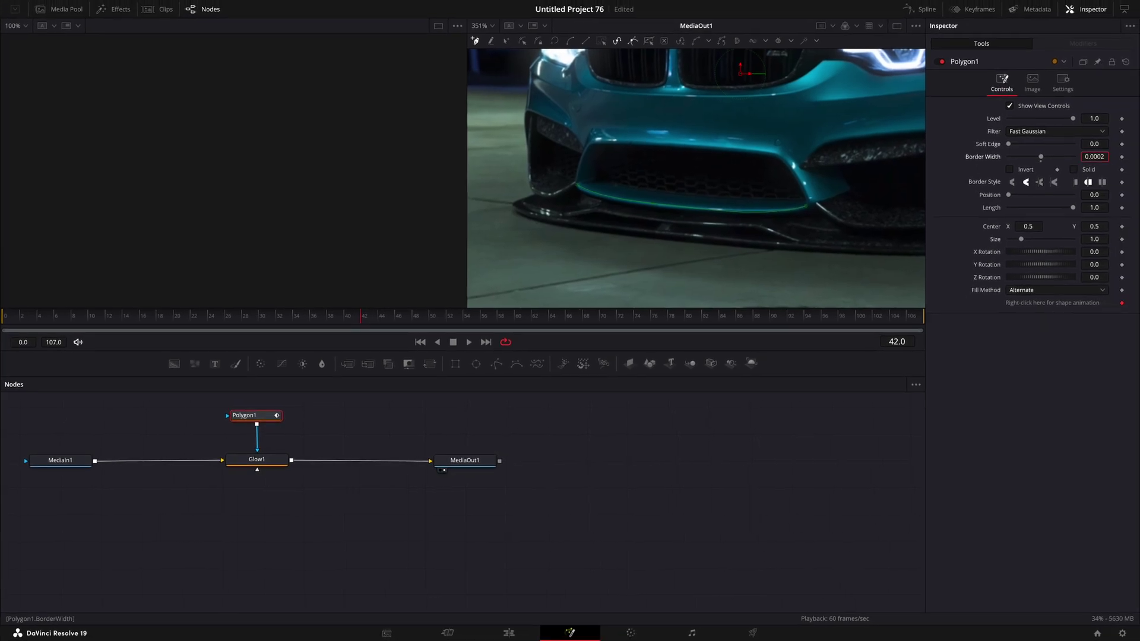
# Set the Border Width of the Polygon1 mask to about 0.0207 to thicken the bumper line
pyautogui.moveTo(1041, 157); pyautogui.dragTo(1043, 157)
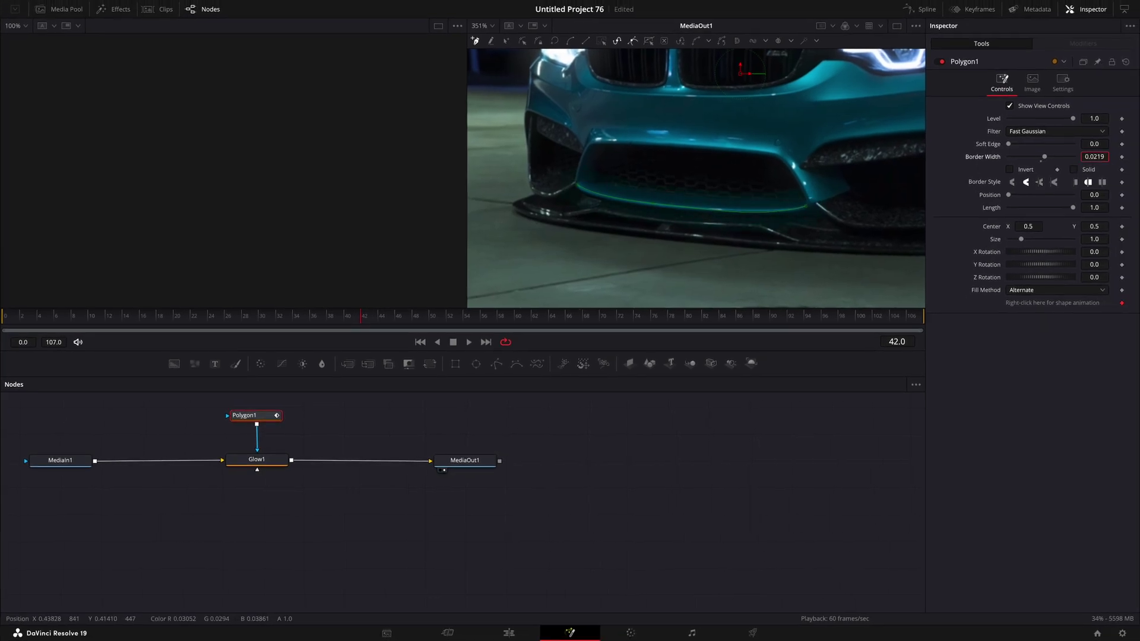
pyautogui.moveTo(1044, 156); pyautogui.dragTo(1044, 157)
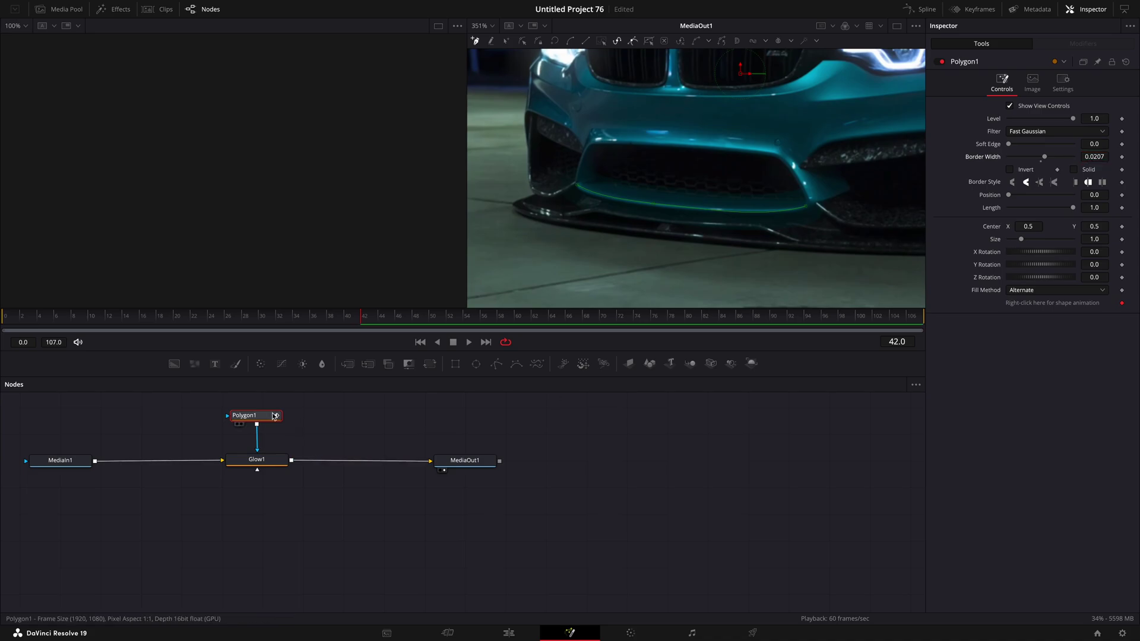
pyautogui.moveTo(275, 416); pyautogui.dragTo(292, 415)
# Set Glow1's Apply Mode to Threshold and reduce its Red Scale to 0.079
pyautogui.click(256, 460)
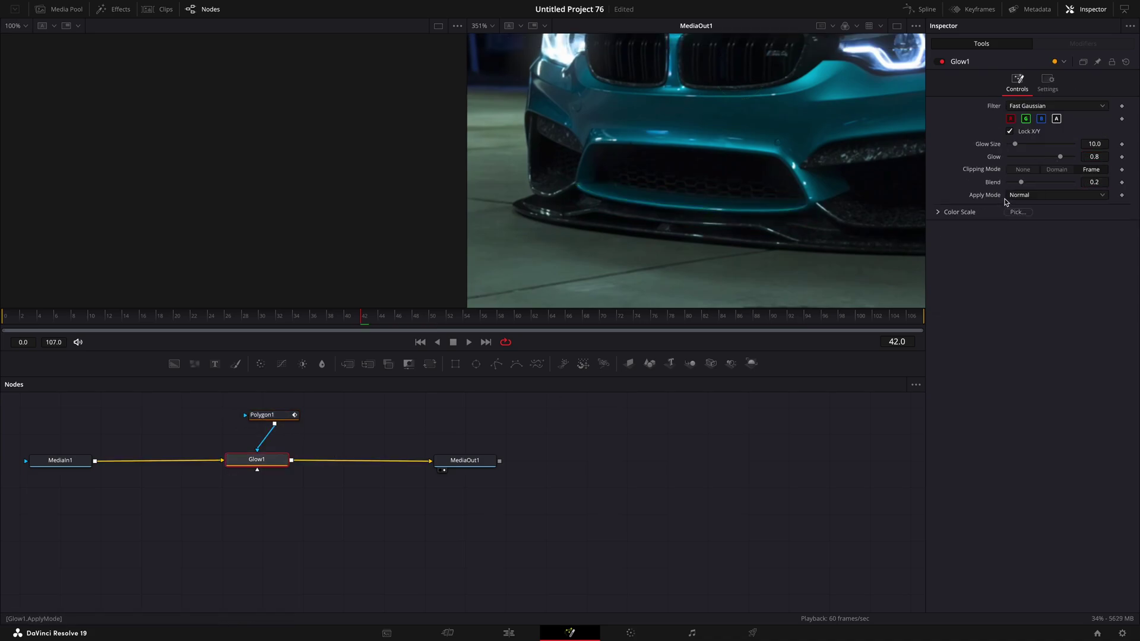
pyautogui.click(1030, 196)
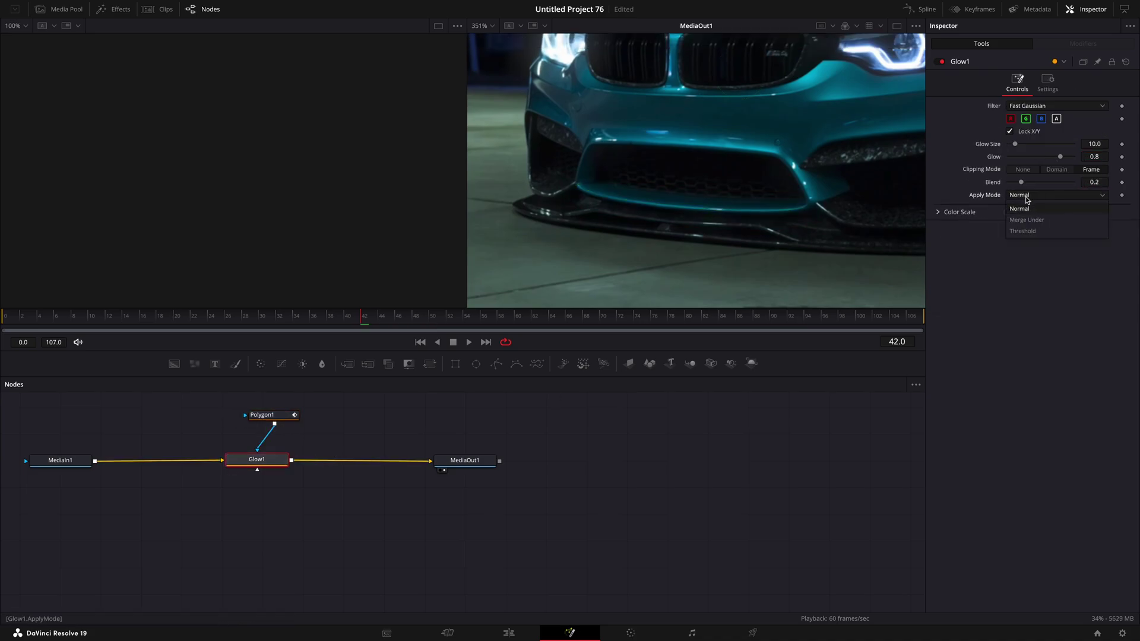
pyautogui.click(1033, 232)
pyautogui.click(938, 246)
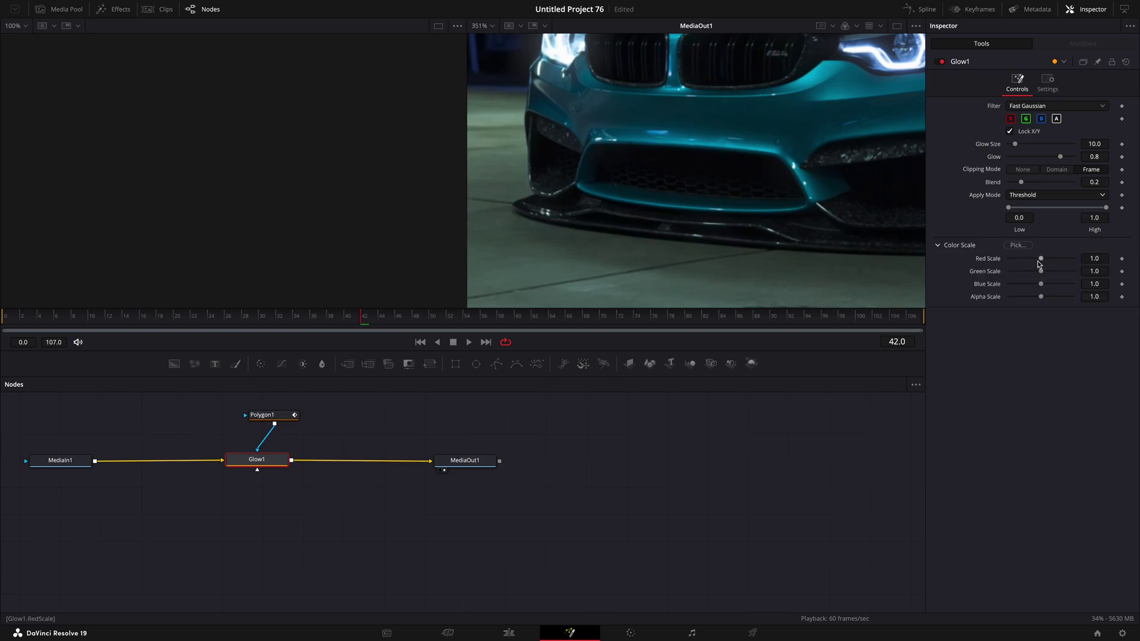
pyautogui.moveTo(1015, 263); pyautogui.dragTo(1010, 263)
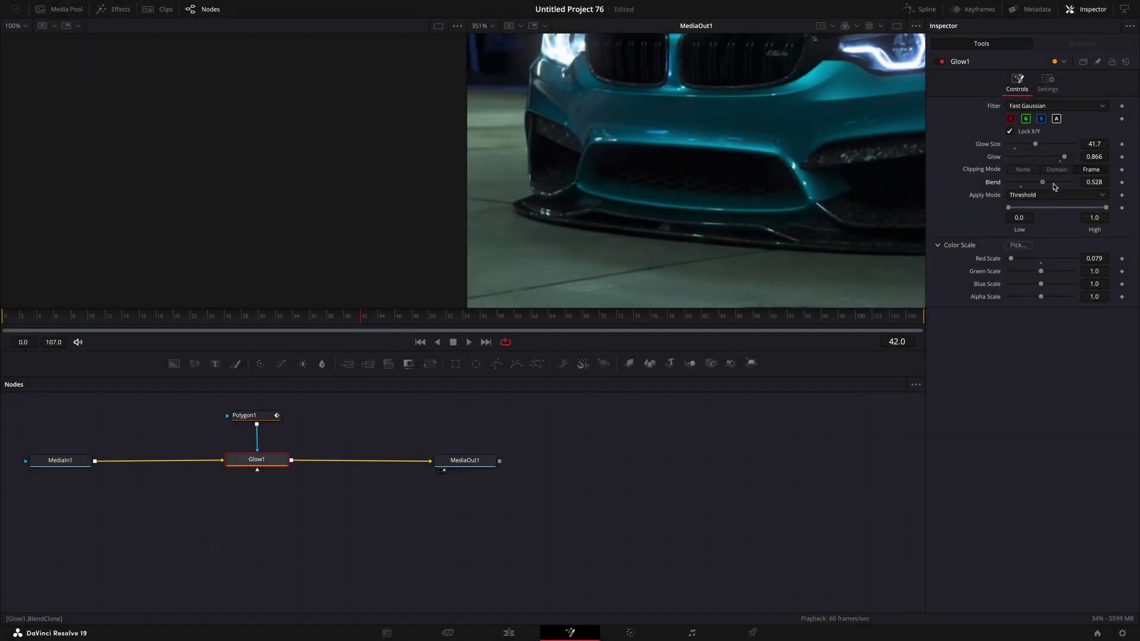
# Set Glow1's Blend to 1.0, Glow Size to 0.8, Glow to 0.921 and Green Scale to 0.488
pyautogui.moveTo(1053, 185); pyautogui.dragTo(1075, 185)
pyautogui.moveTo(1036, 146); pyautogui.dragTo(1069, 160)
pyautogui.moveTo(1042, 272); pyautogui.dragTo(1026, 273)
# Soften the Polygon1 mask with a Soft Edge of 0.0229 and a Border Width of 0.013
pyautogui.click(252, 415)
pyautogui.moveTo(1009, 145)
pyautogui.mouseDown()
pyautogui.moveTo(1021, 146)
pyautogui.moveTo(1009, 146)
pyautogui.mouseUp()
pyautogui.moveTo(1044, 157); pyautogui.dragTo(1015, 145)
pyautogui.click(257, 460)
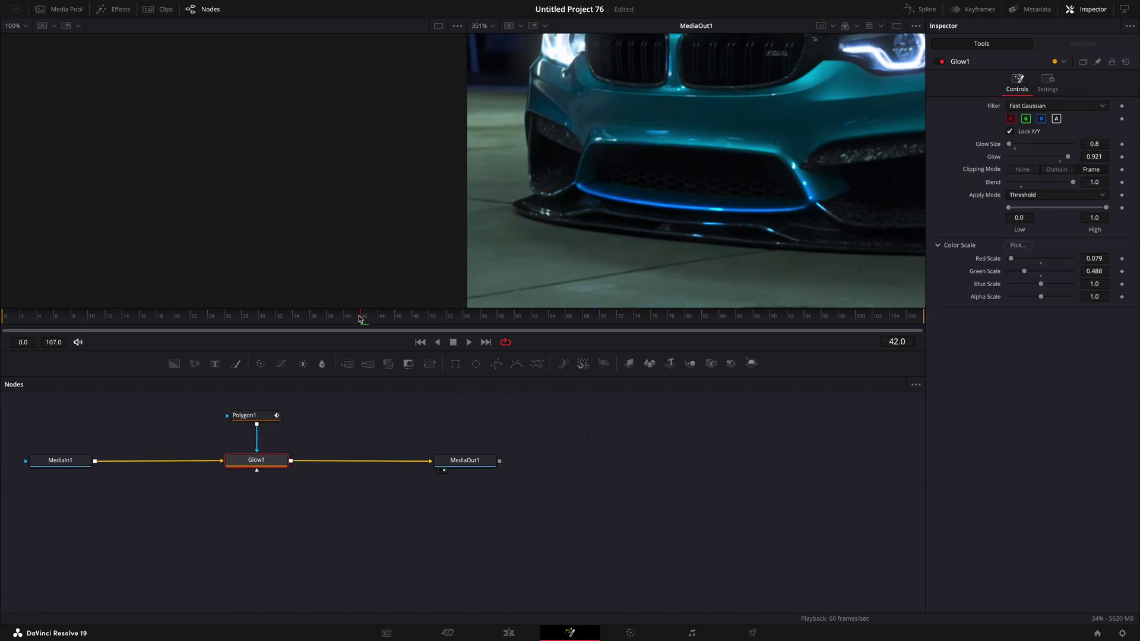
# Go to frame 0 and pull Glow1 out of the node chain, leaving it and Polygon1 disconnected
pyautogui.moveTo(266, 321); pyautogui.dragTo(1, 335)
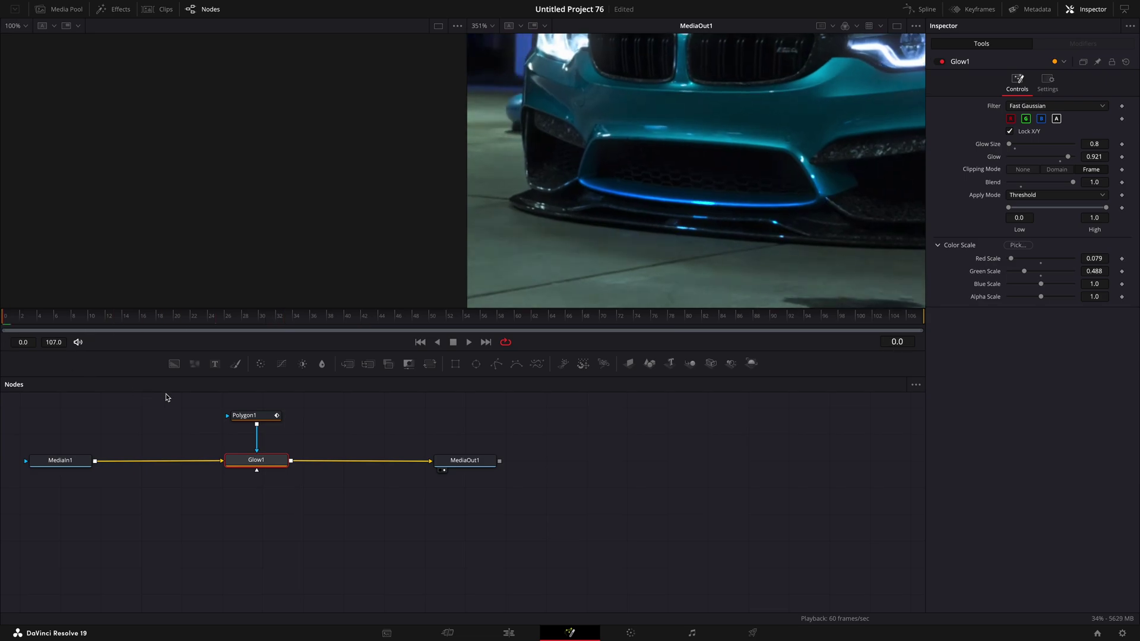
pyautogui.click(263, 416)
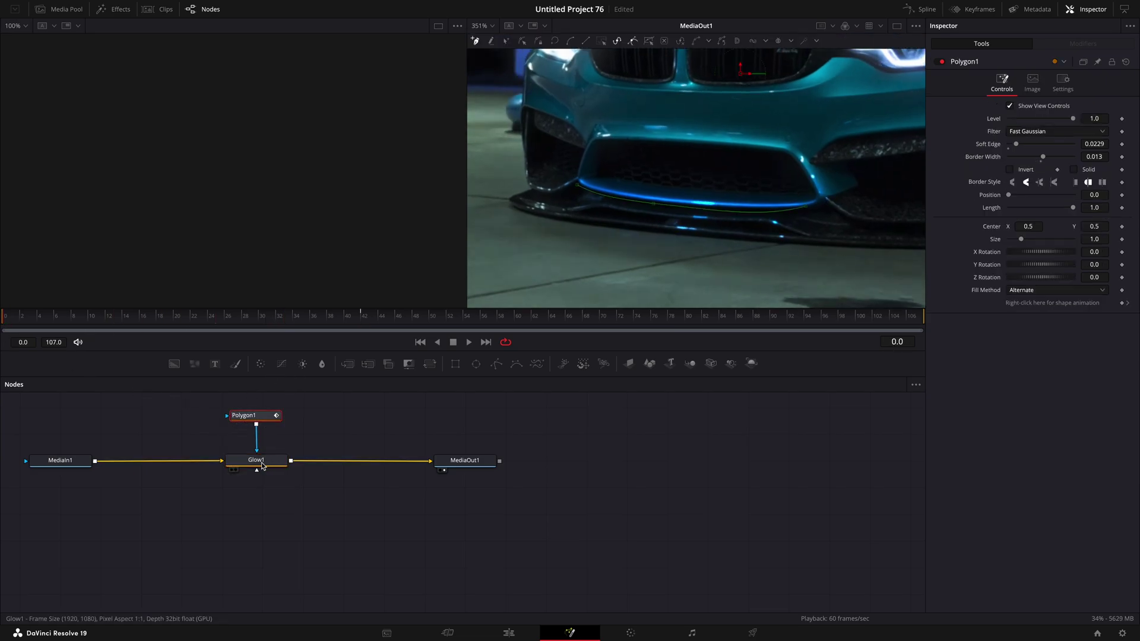
pyautogui.moveTo(258, 451); pyautogui.dragTo(256, 494)
pyautogui.click(260, 462)
# Realign the Polygon1 path with the lower edge of the central intake at the first frame and at frame 106
pyautogui.click(252, 416)
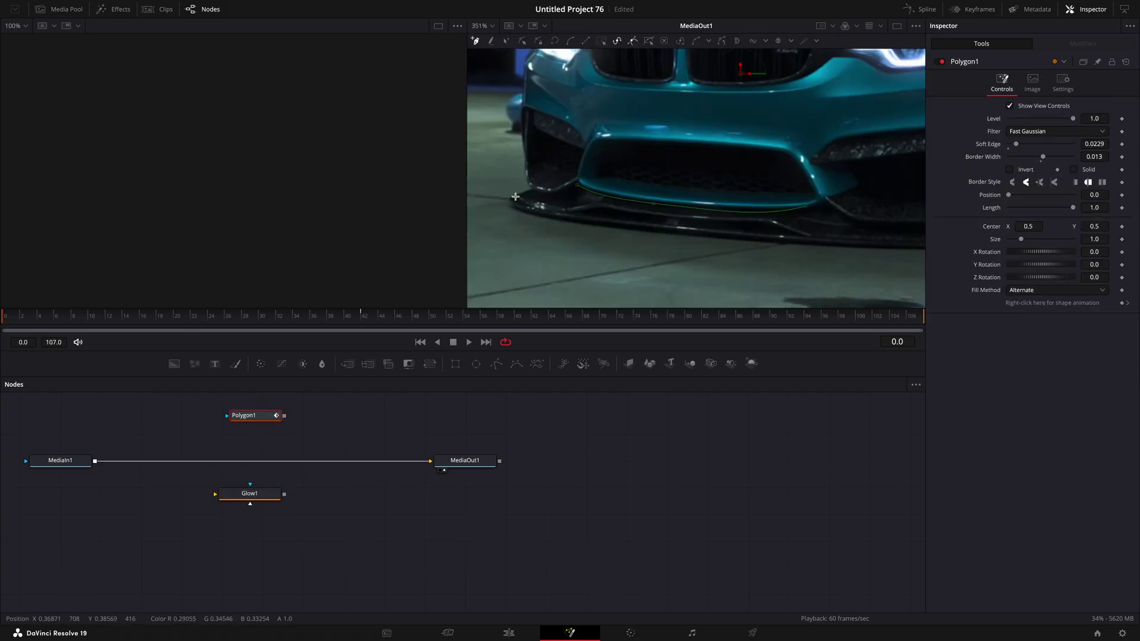
pyautogui.click(816, 200)
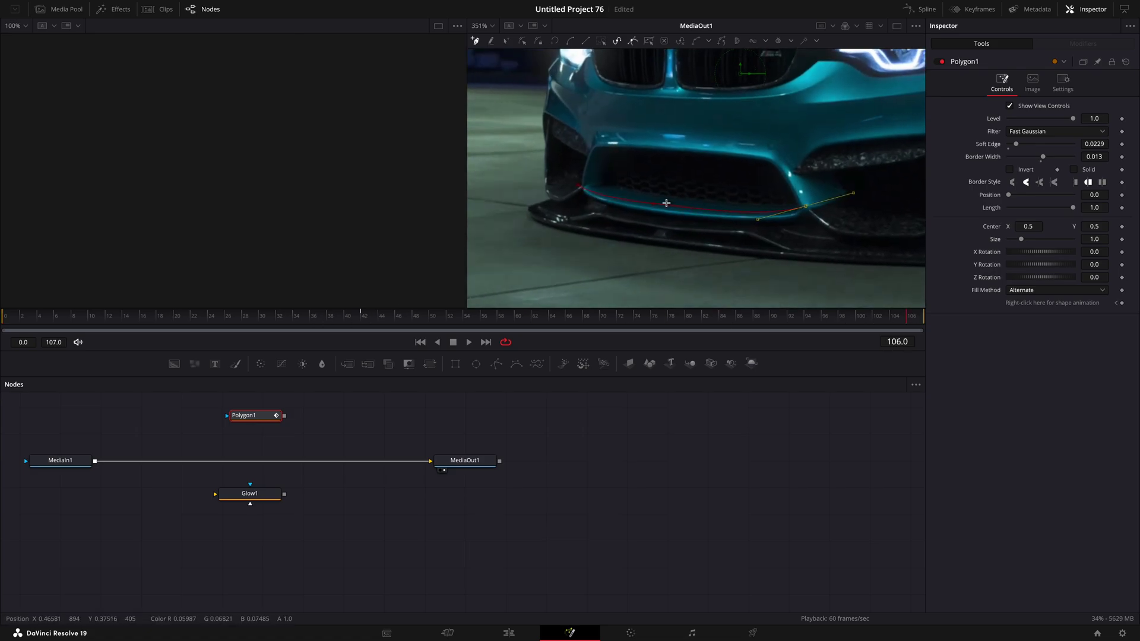
pyautogui.moveTo(653, 202); pyautogui.dragTo(654, 209)
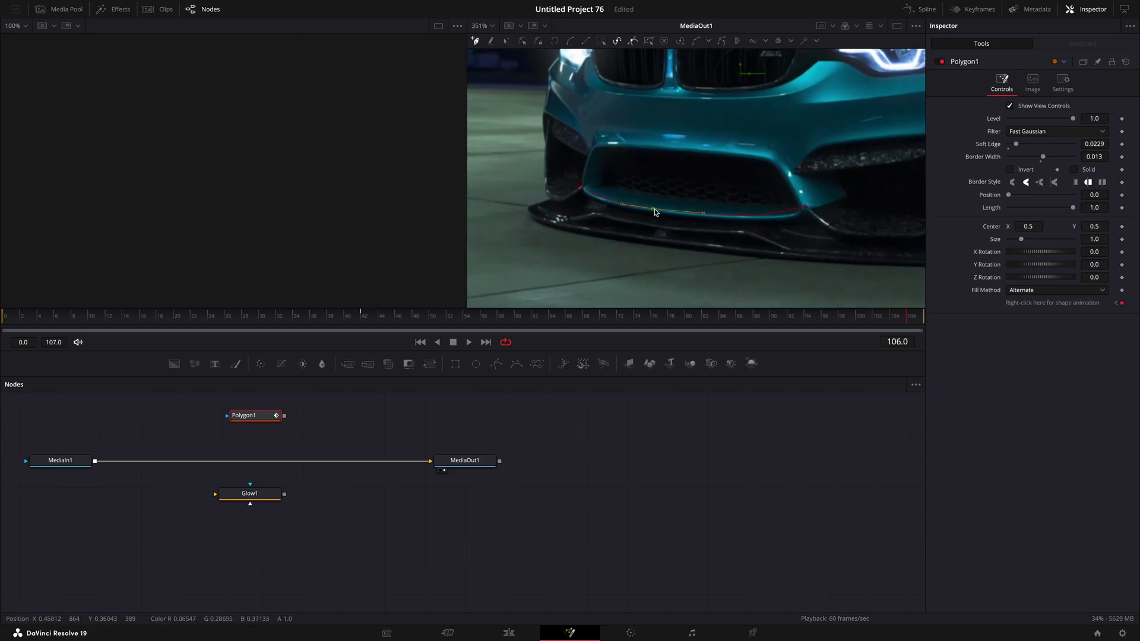
pyautogui.click(580, 188)
# Keyframe the Polygon1 path onto the intake's lower edge at frames 16, 73 and 96
pyautogui.moveTo(744, 317); pyautogui.dragTo(140, 326)
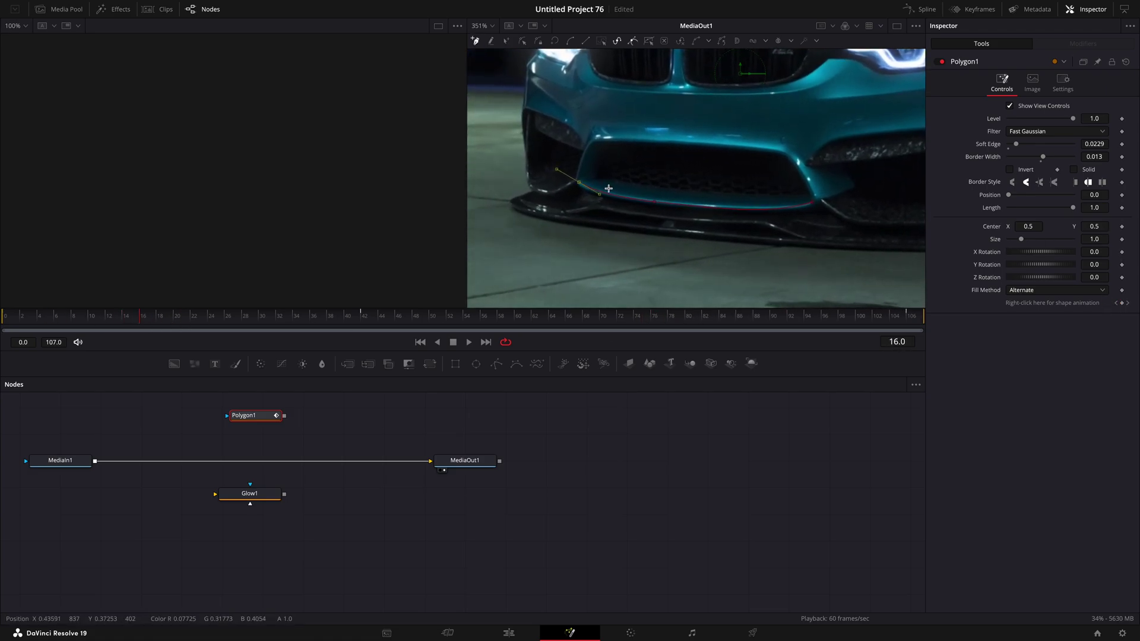
pyautogui.click(623, 316)
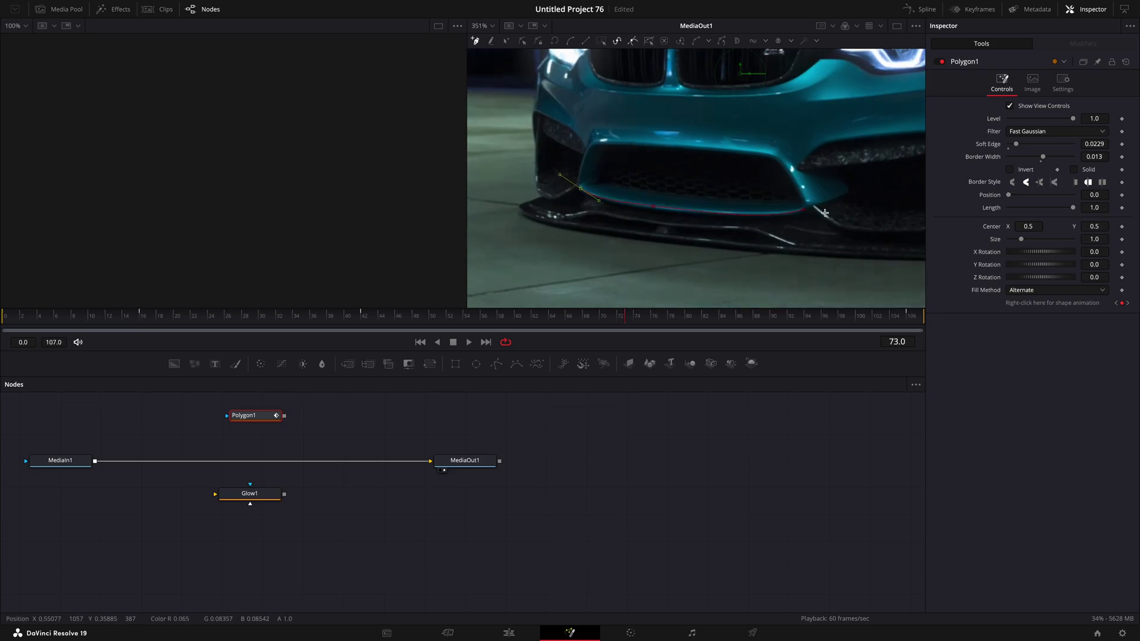
pyautogui.press('space')
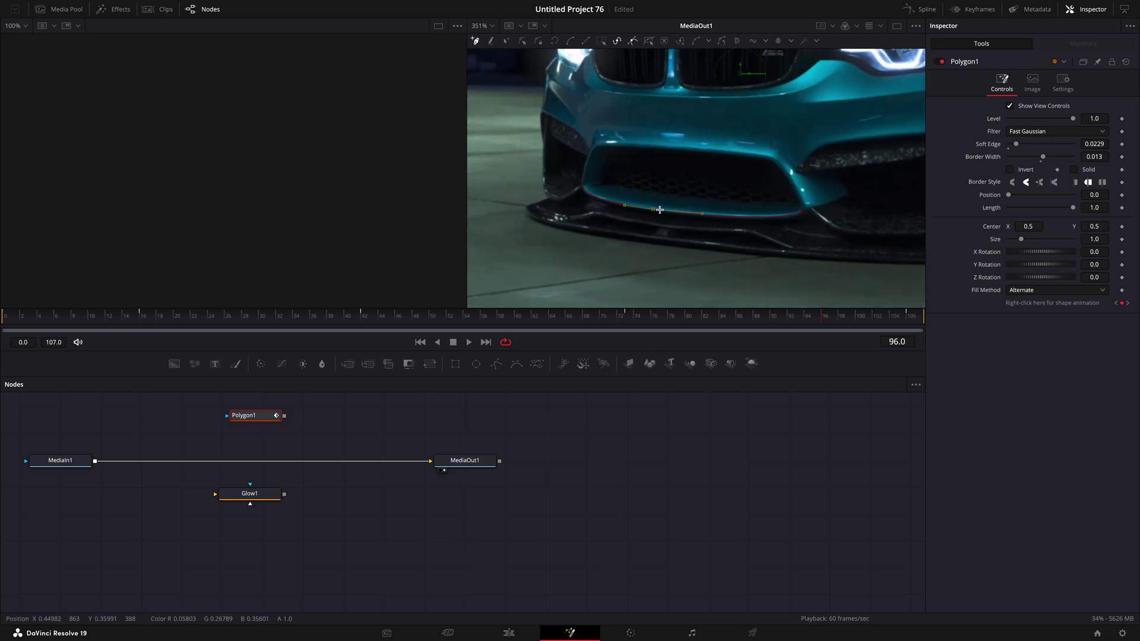
# At frame 7, shorten the Polygon1 path by moving both end points inward along the intake's lower edge
pyautogui.click(64, 319)
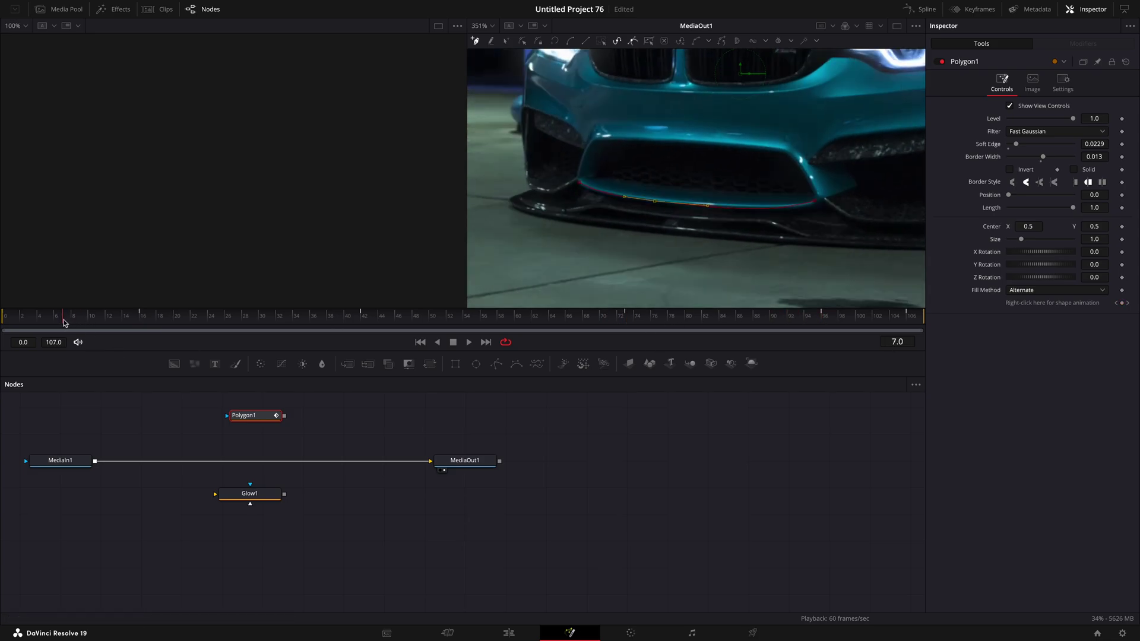
pyautogui.moveTo(579, 184); pyautogui.dragTo(607, 191)
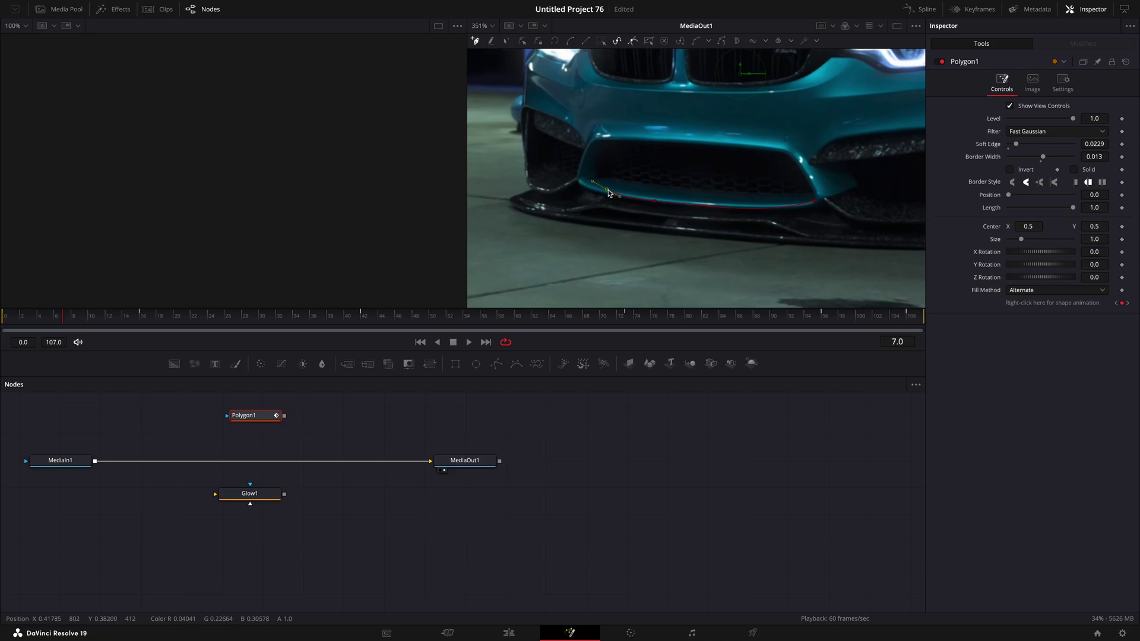
pyautogui.click(814, 202)
pyautogui.hotkey('shift', 'o')
pyautogui.moveTo(815, 203); pyautogui.dragTo(738, 205)
# Adjust the shortened Polygon1 path to the intake's lower edge at frames 30, 59 and 84
pyautogui.click(259, 316)
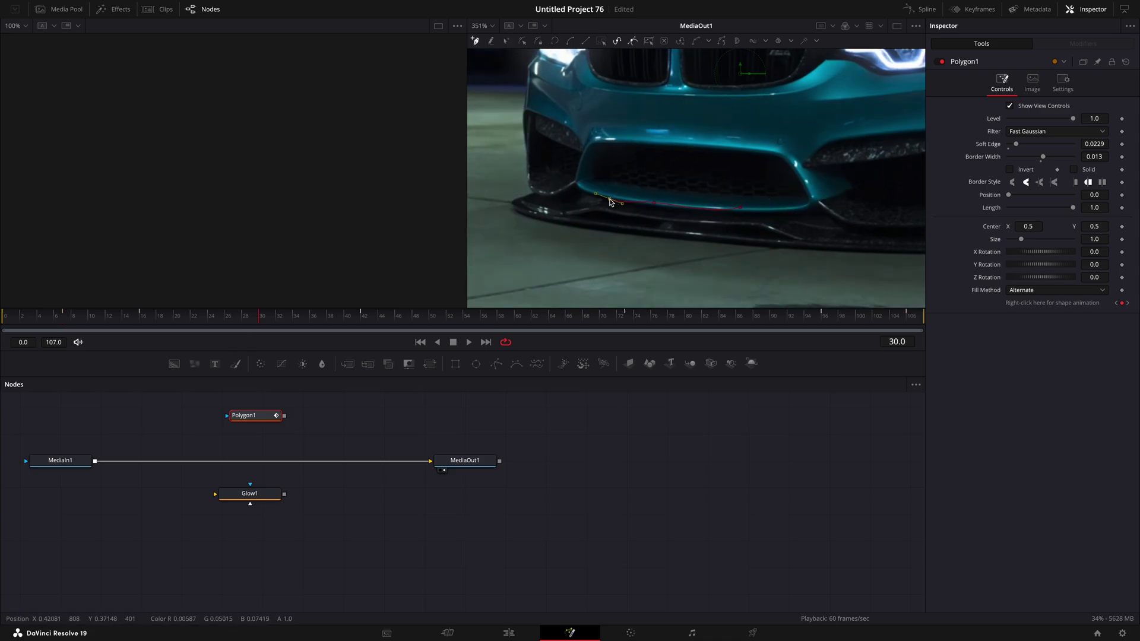
pyautogui.click(506, 316)
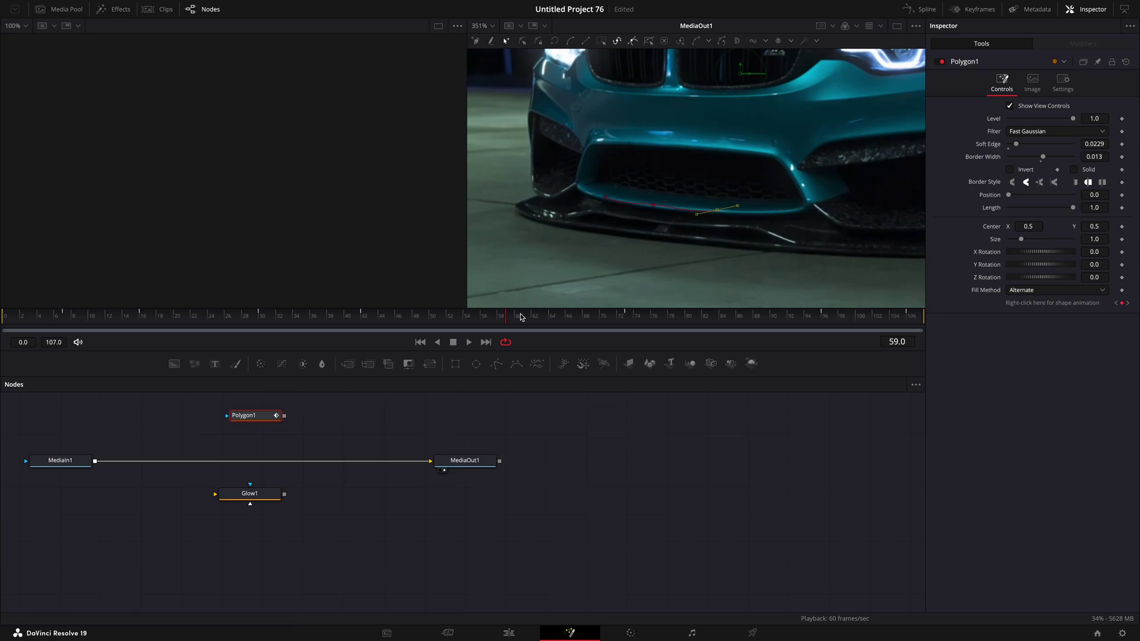
pyautogui.click(718, 315)
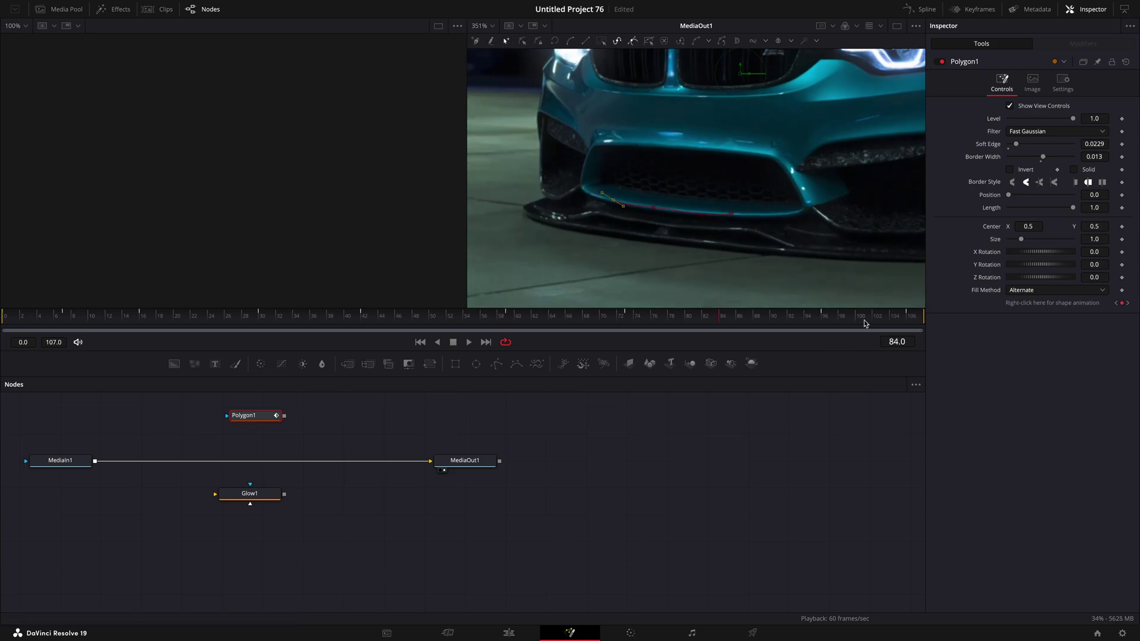
pyautogui.hotkey('shift', 'Right')
# Reinsert Glow1 between MediaIn1 and MediaOut1 and reconnect Polygon1 as its effect mask
pyautogui.moveTo(246, 495); pyautogui.dragTo(254, 461)
pyautogui.moveTo(282, 419); pyautogui.dragTo(257, 458)
# Tint the bumper glow green with Glow 0.969, Red Scale 1.591 and Green Scale 1.701, and lower the Blue Scale
pyautogui.moveTo(335, 318)
pyautogui.mouseDown()
pyautogui.moveTo(114, 315)
pyautogui.moveTo(653, 316)
pyautogui.moveTo(505, 322)
pyautogui.moveTo(30, 290)
pyautogui.moveTo(324, 323)
pyautogui.mouseUp()
pyautogui.moveTo(1068, 161); pyautogui.dragTo(1075, 160)
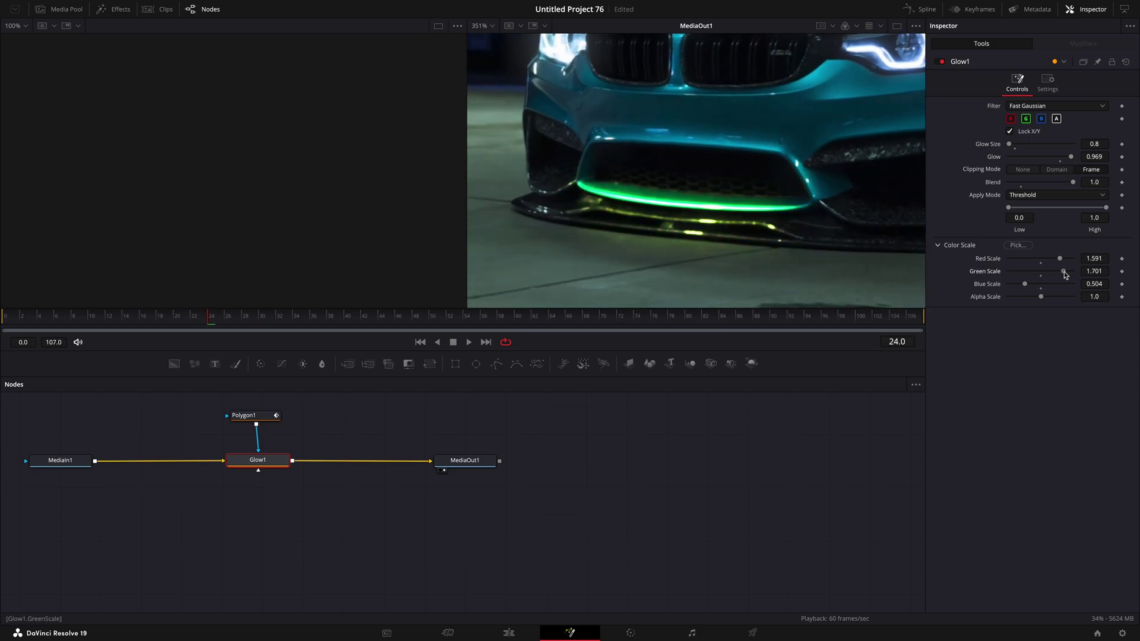
pyautogui.moveTo(1025, 284); pyautogui.dragTo(1020, 284)
# Return to the Edit page and enable the grille-glow compound clip on V2
pyautogui.click(508, 632)
pyautogui.click(348, 469)
pyautogui.press('d')
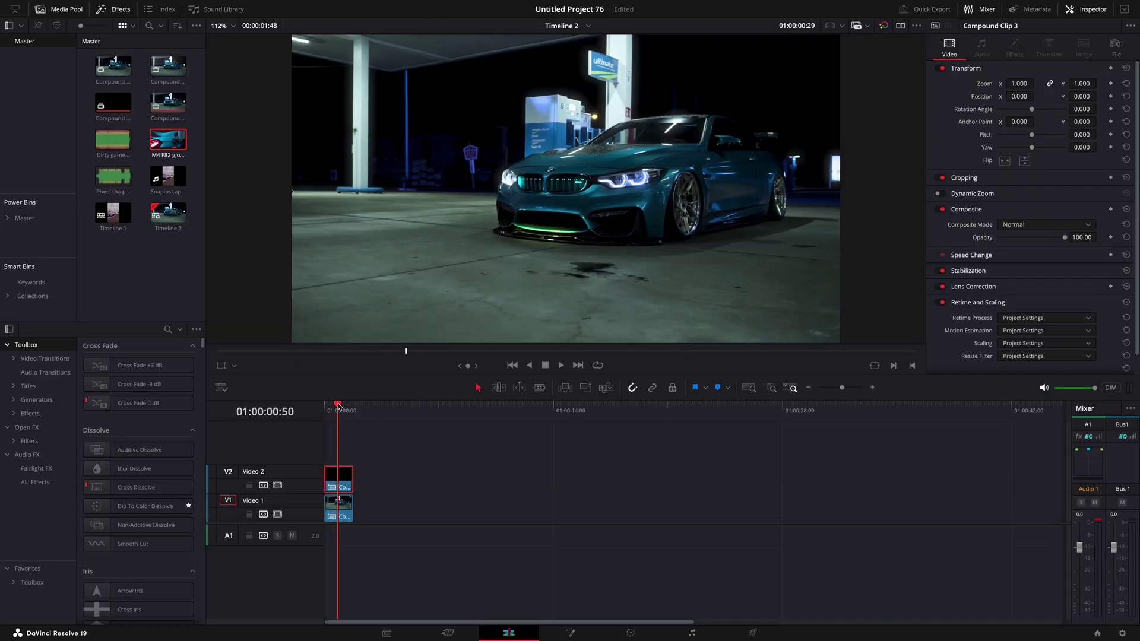